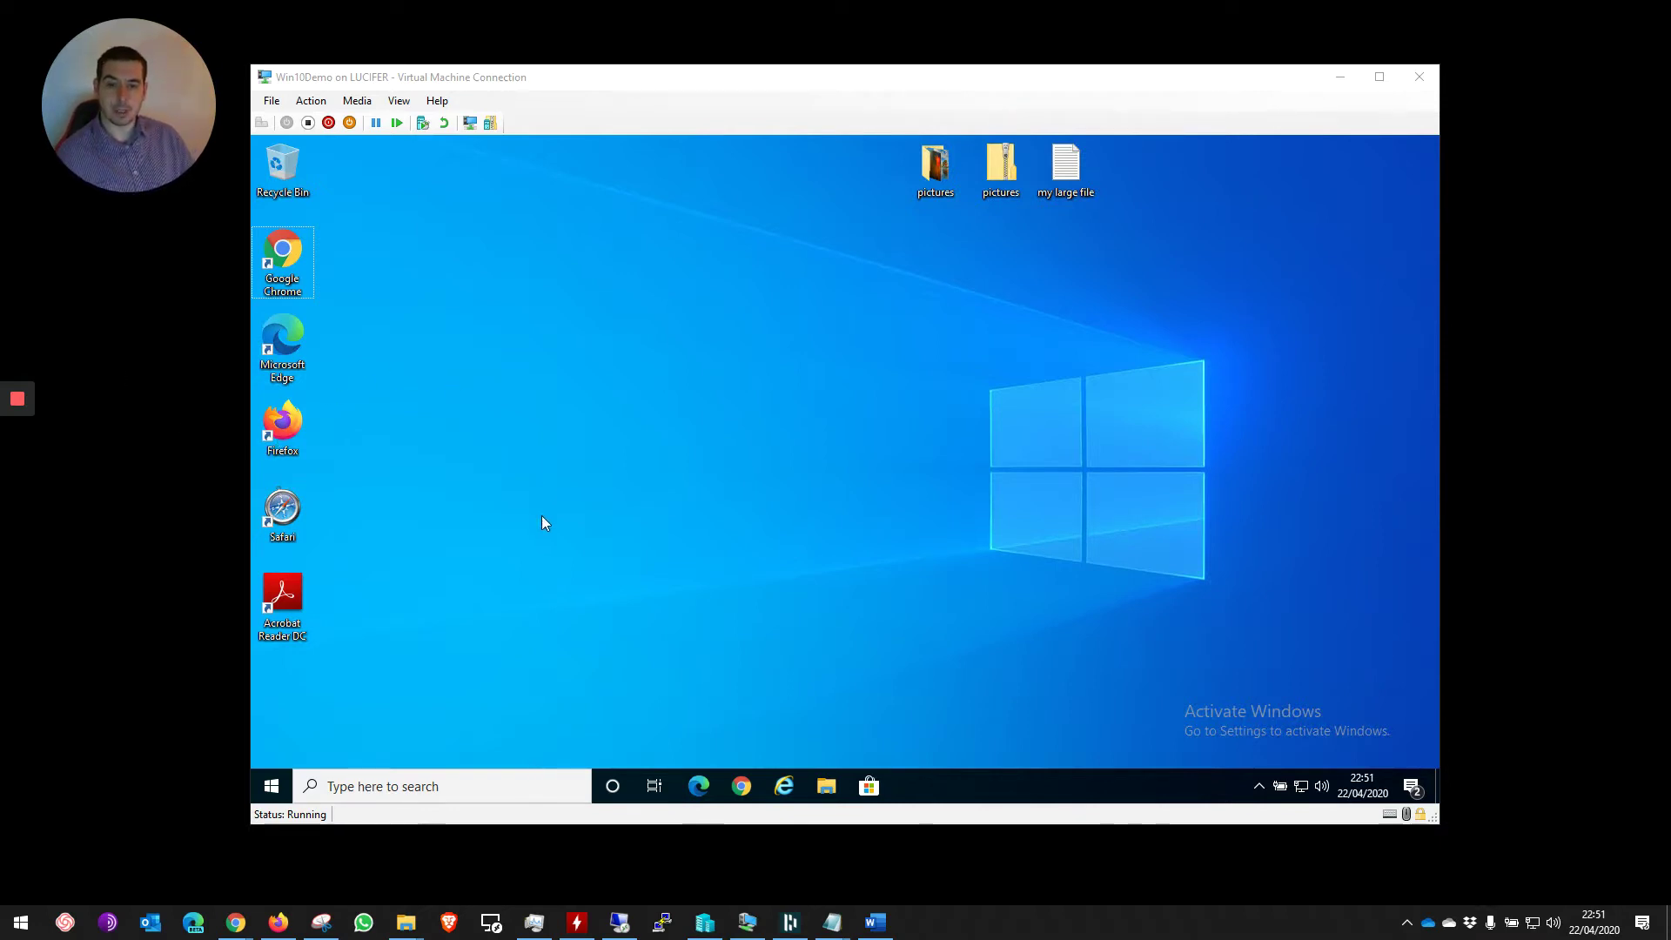
Launch Outlook inside the virtual machine
click(540, 626)
key(super)
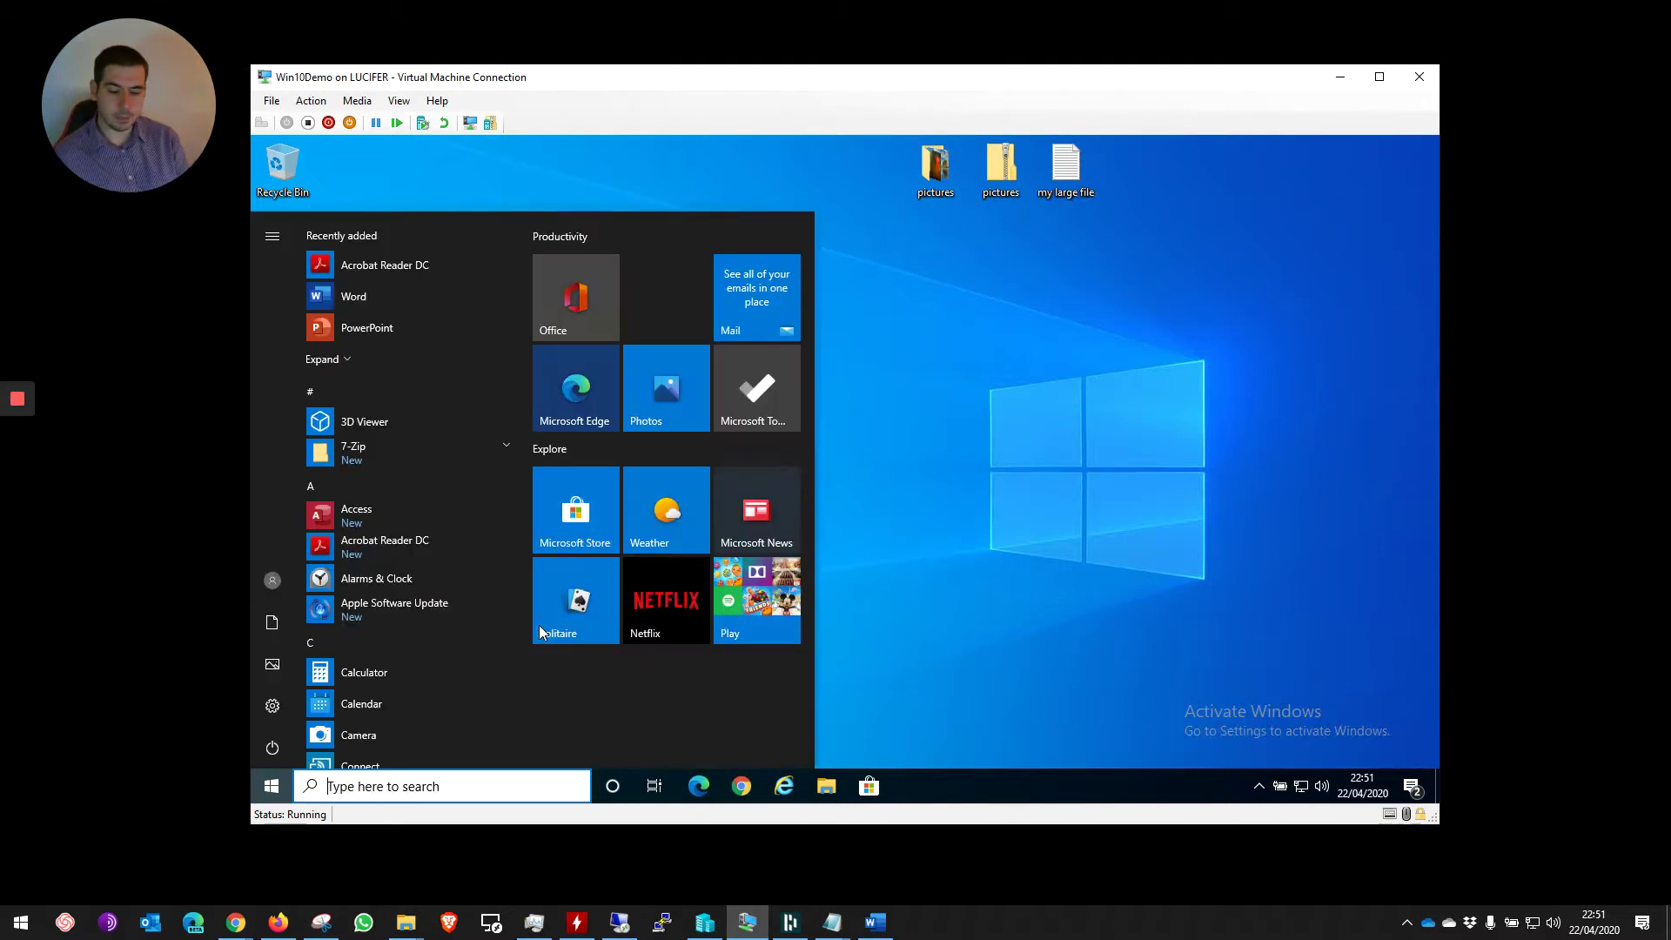
text(out)
key(Return)
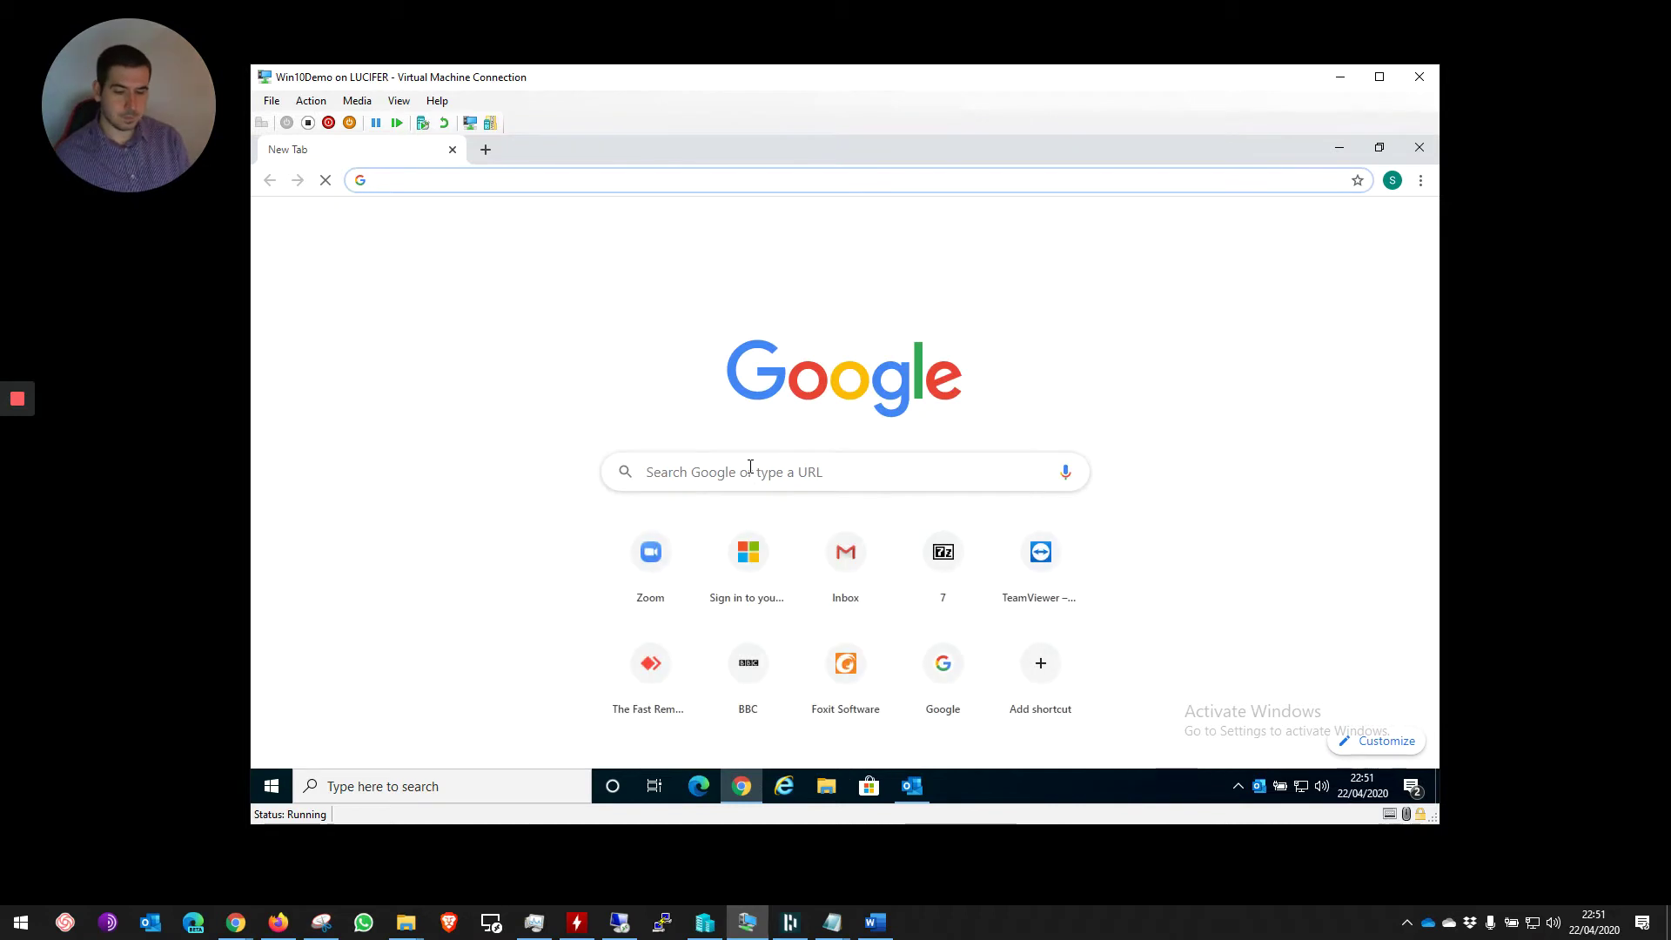
Go to gmail.com in Chrome and open Google Calendar from the Google apps
text(gmail.com)
key(Return)
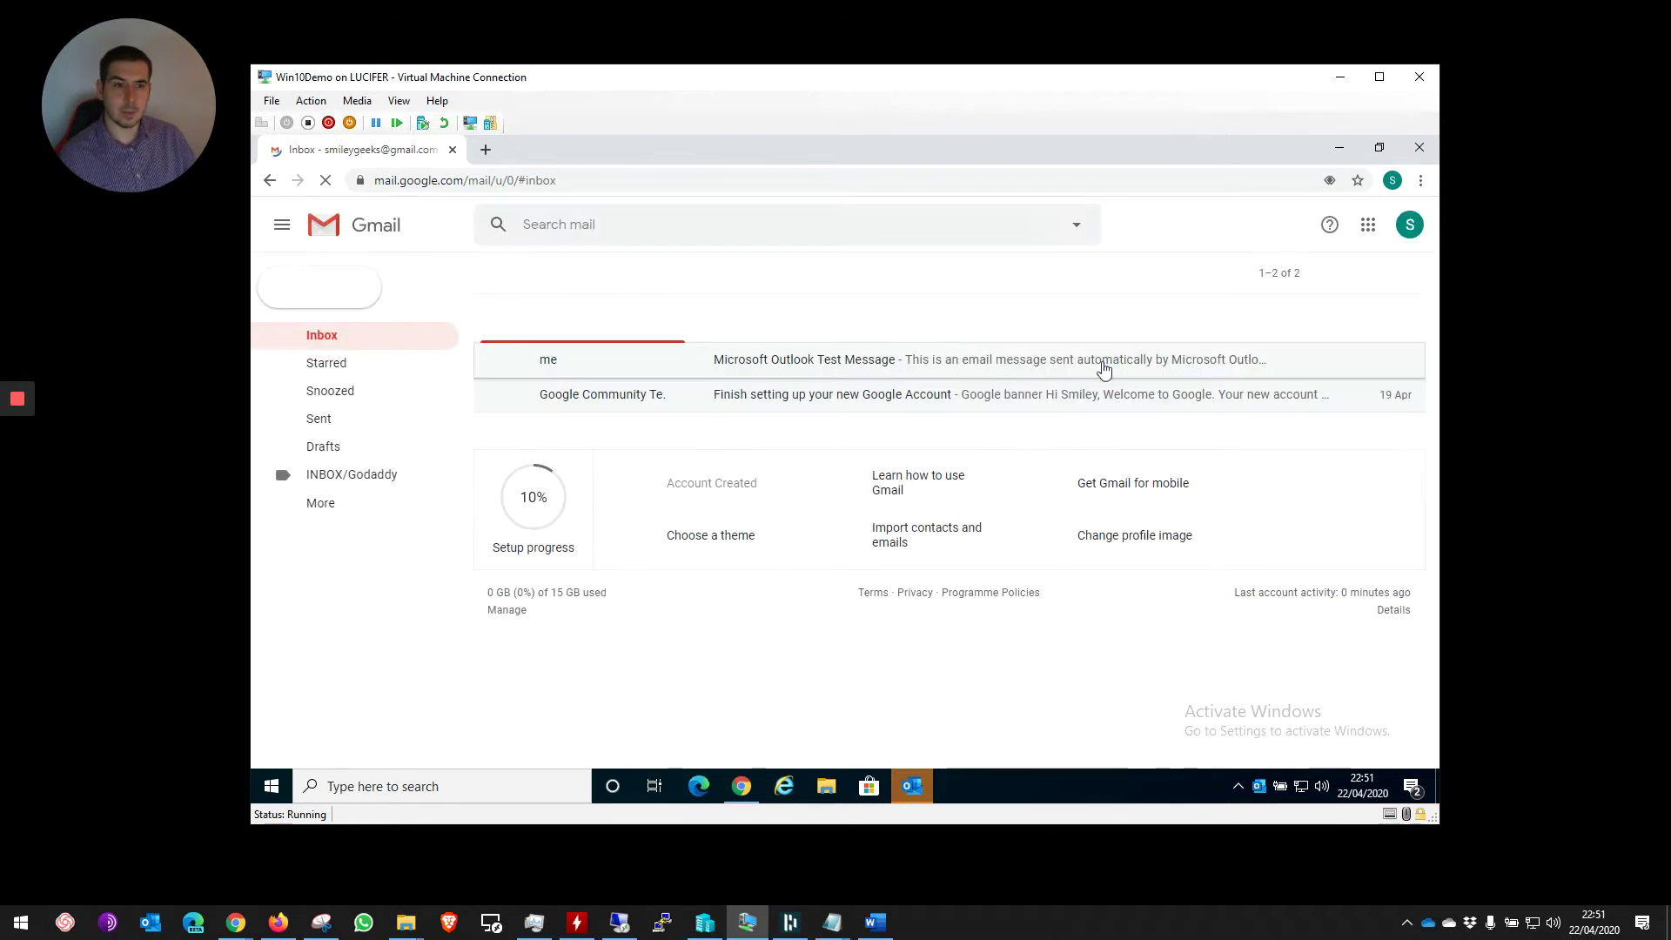
click(1370, 228)
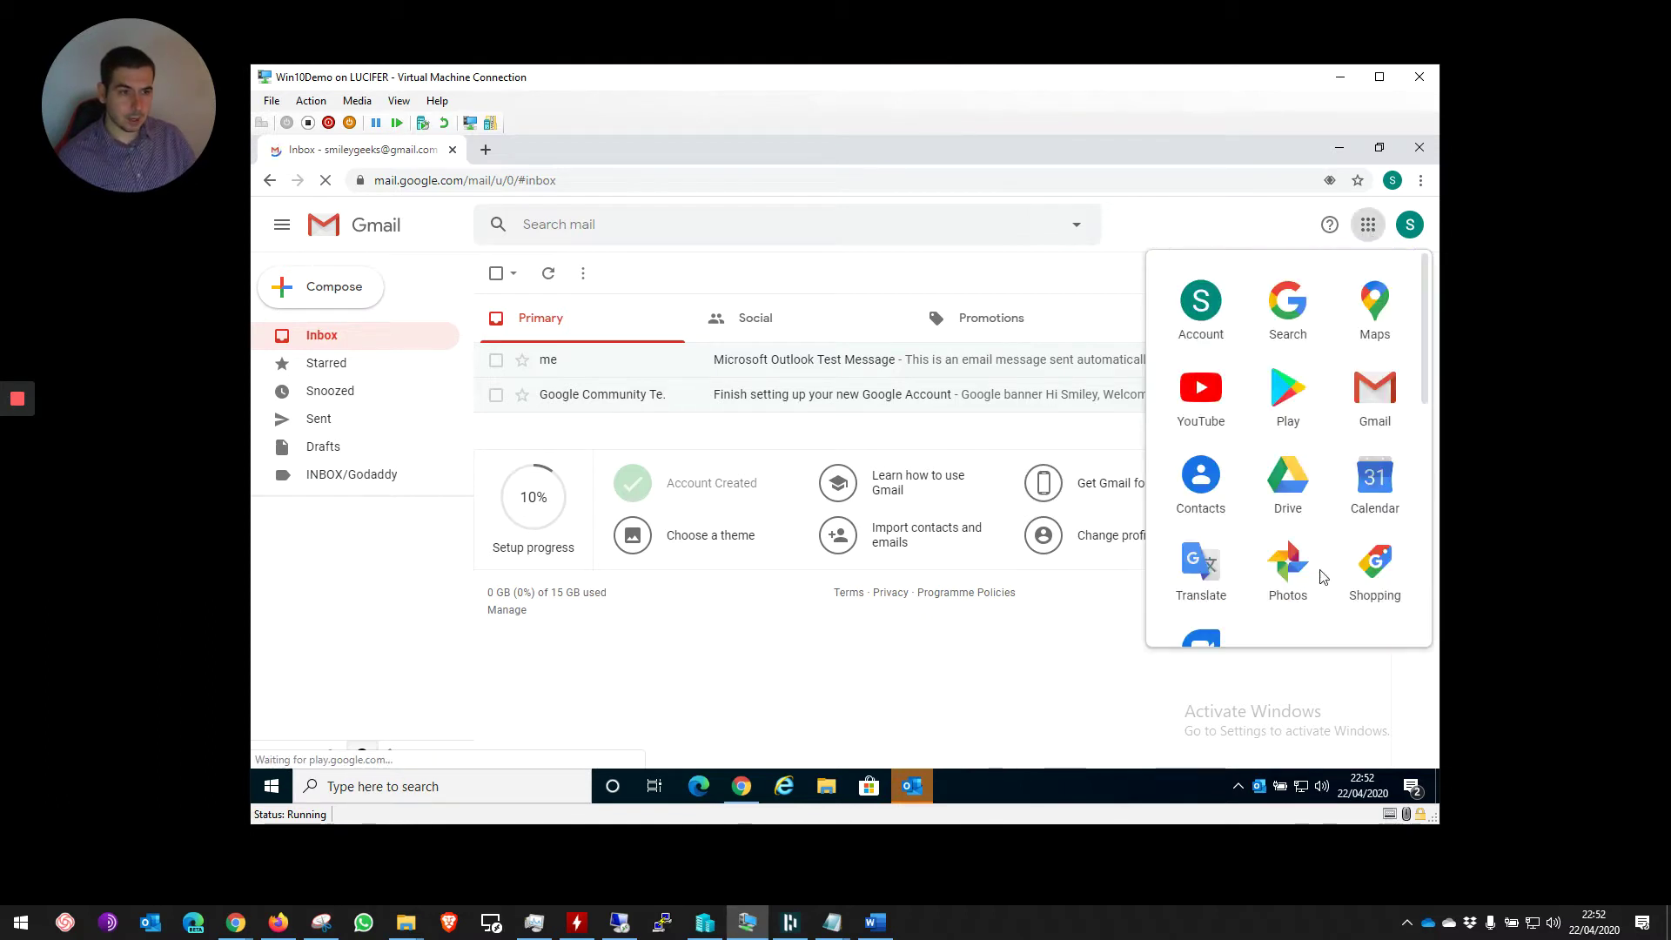
click(1387, 494)
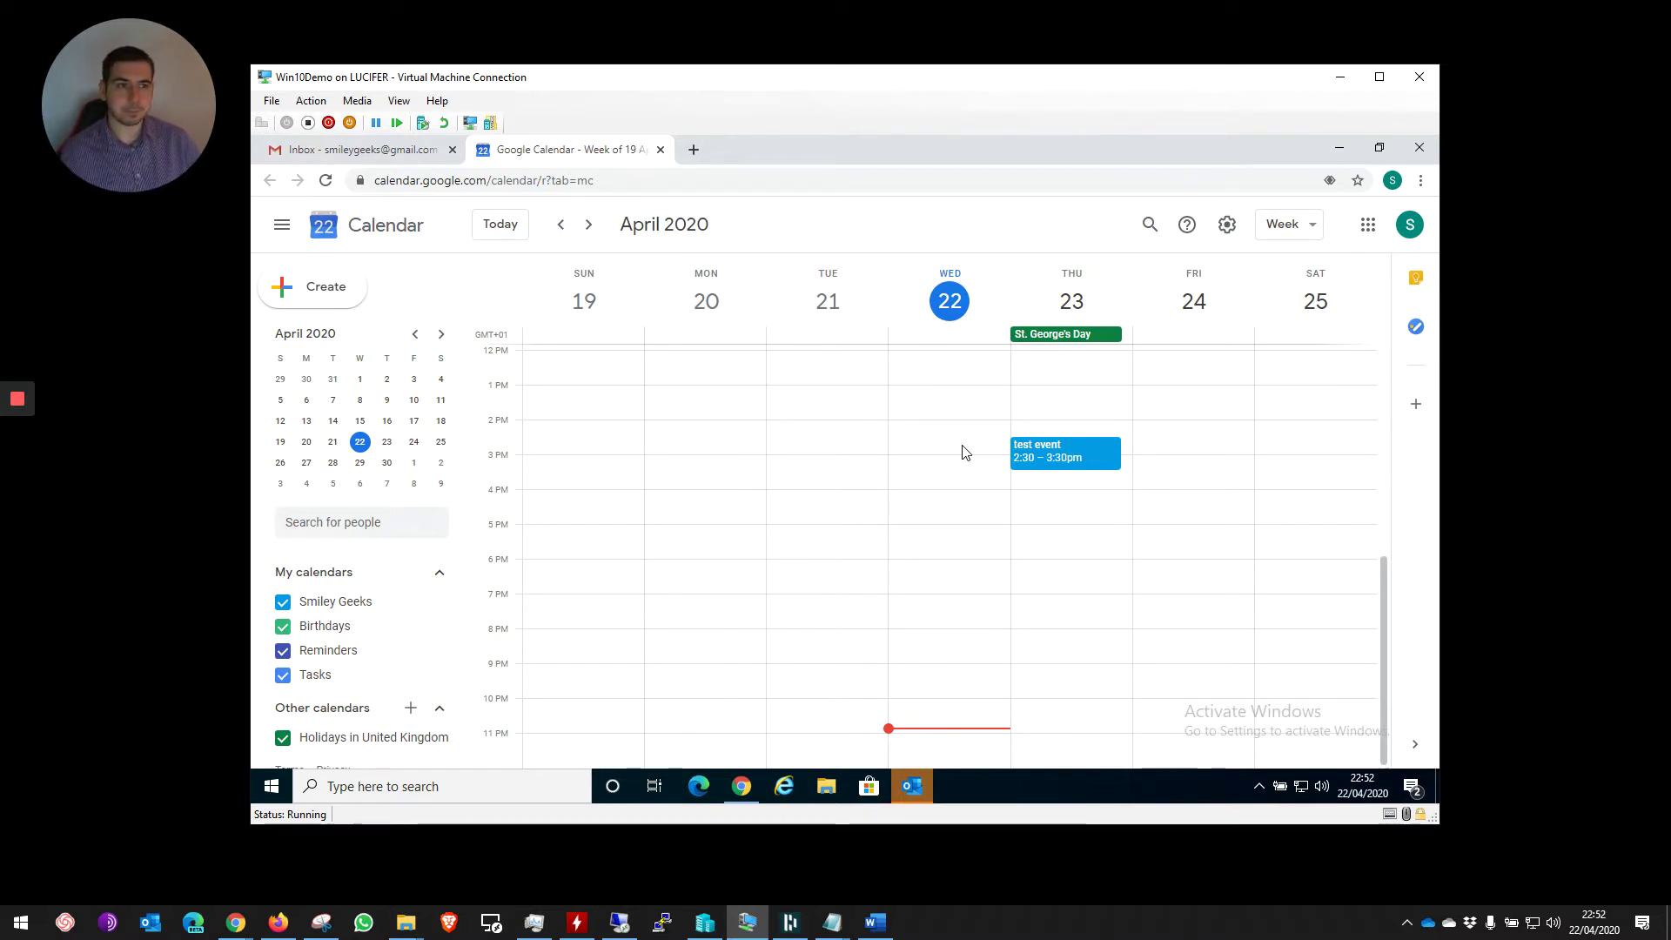
Open the Google Calendar settings and show the account's own calendar under "Settings for my calendars"
click(1225, 225)
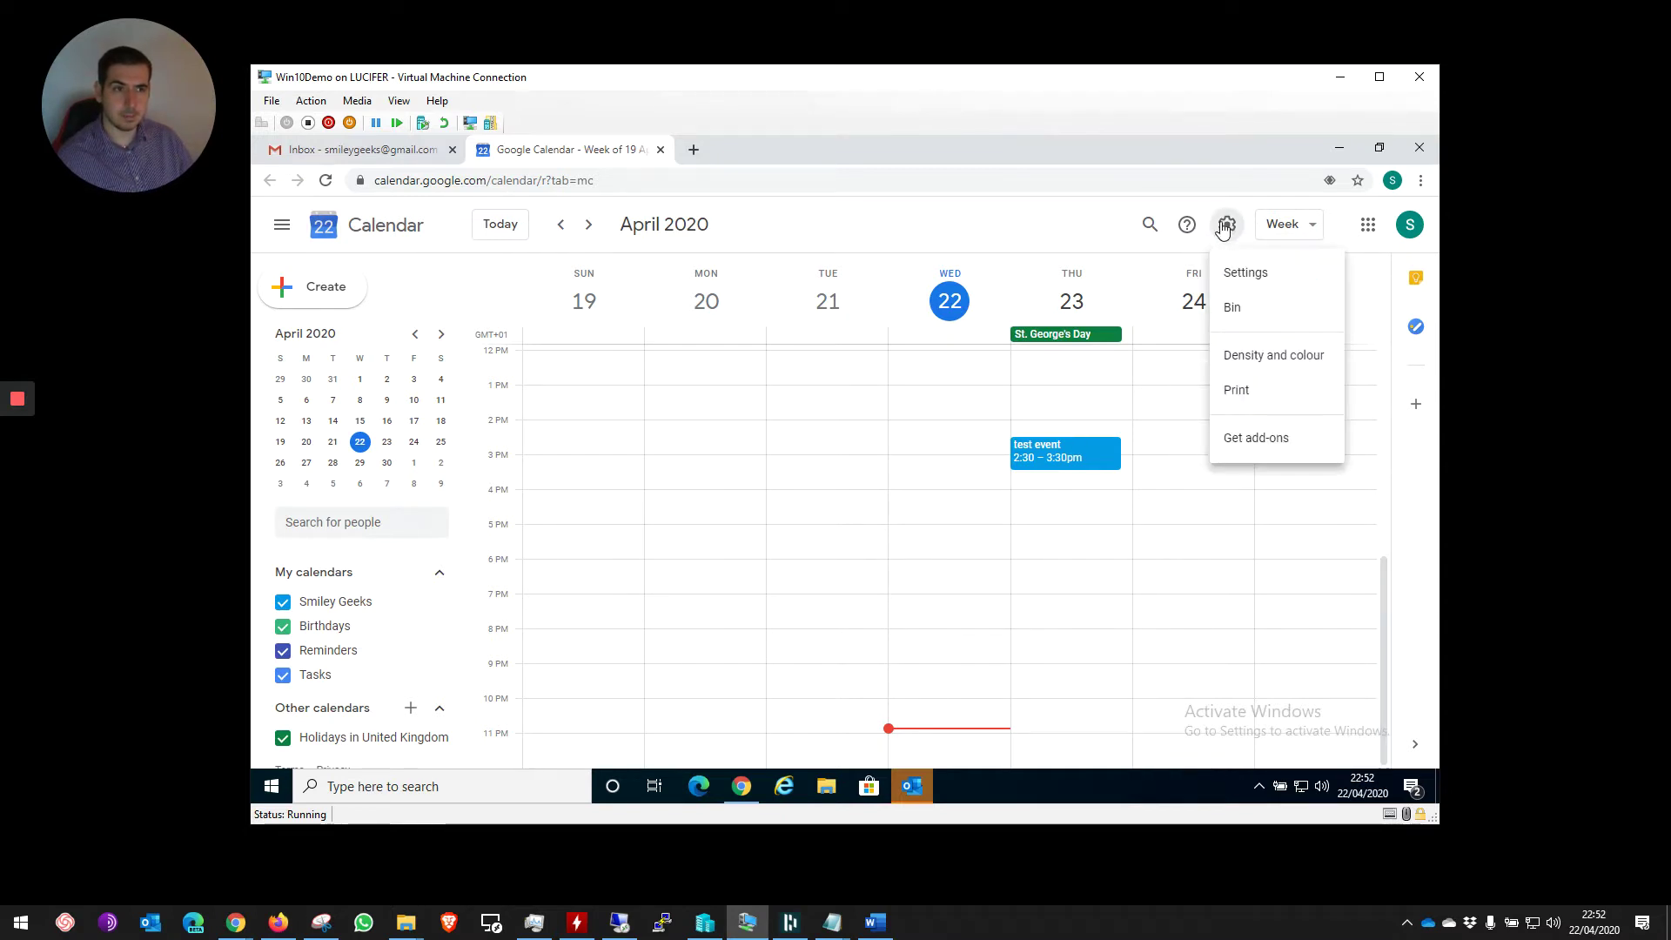
click(1245, 273)
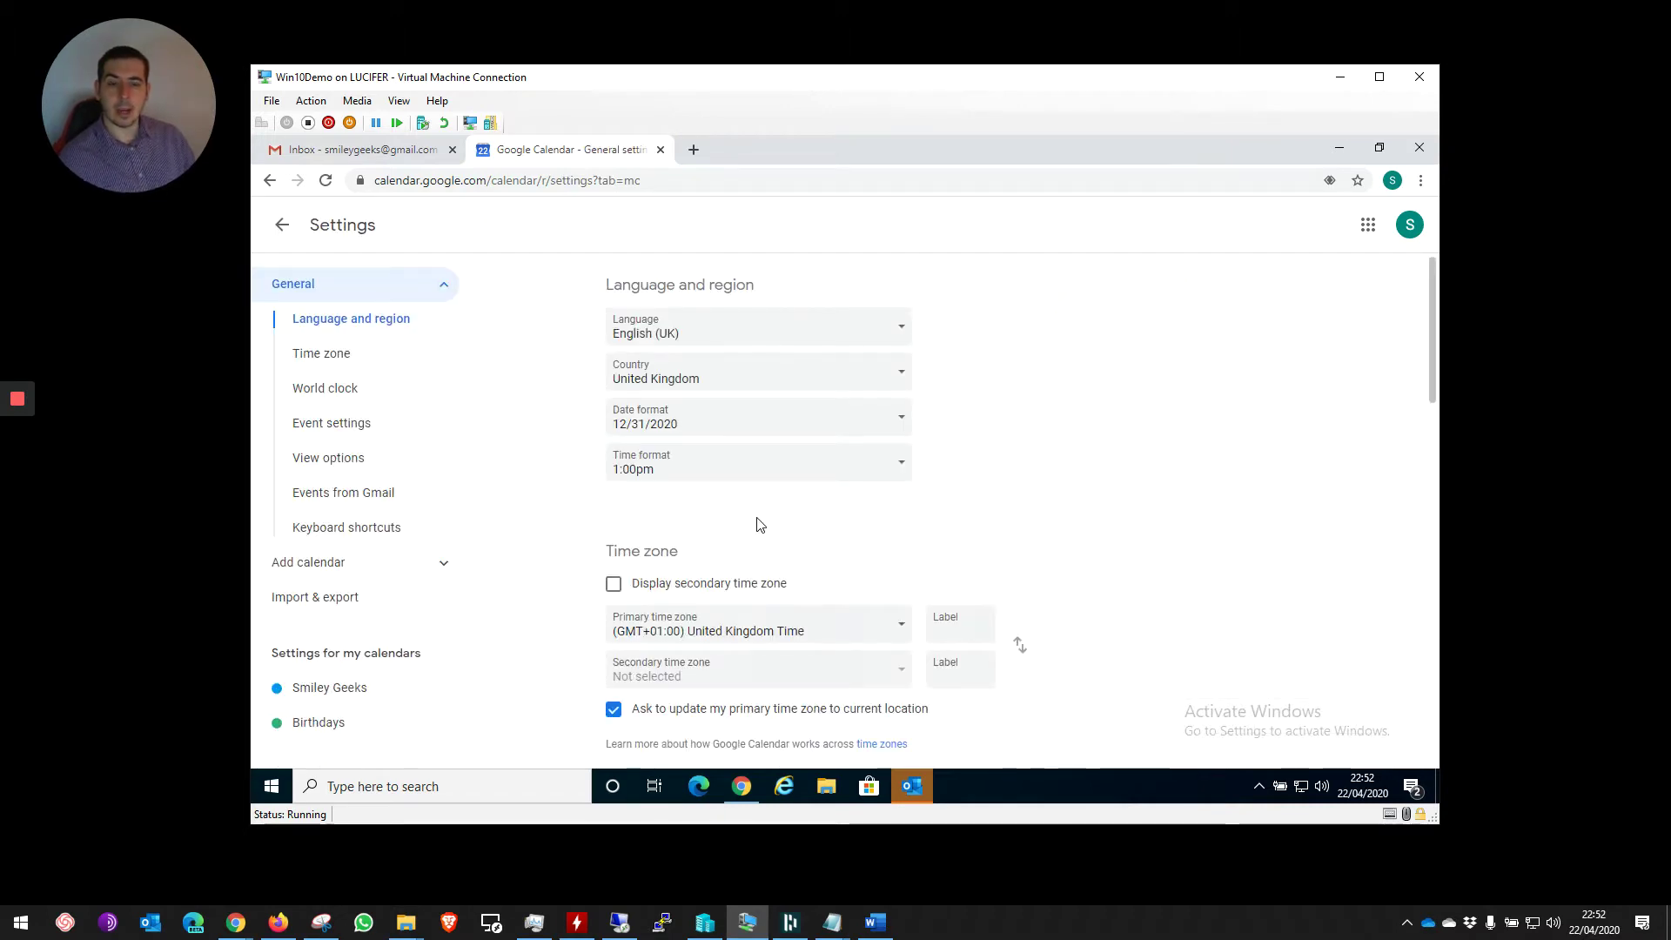
scroll(809, 498, down, 4)
scroll(799, 496, down, 10)
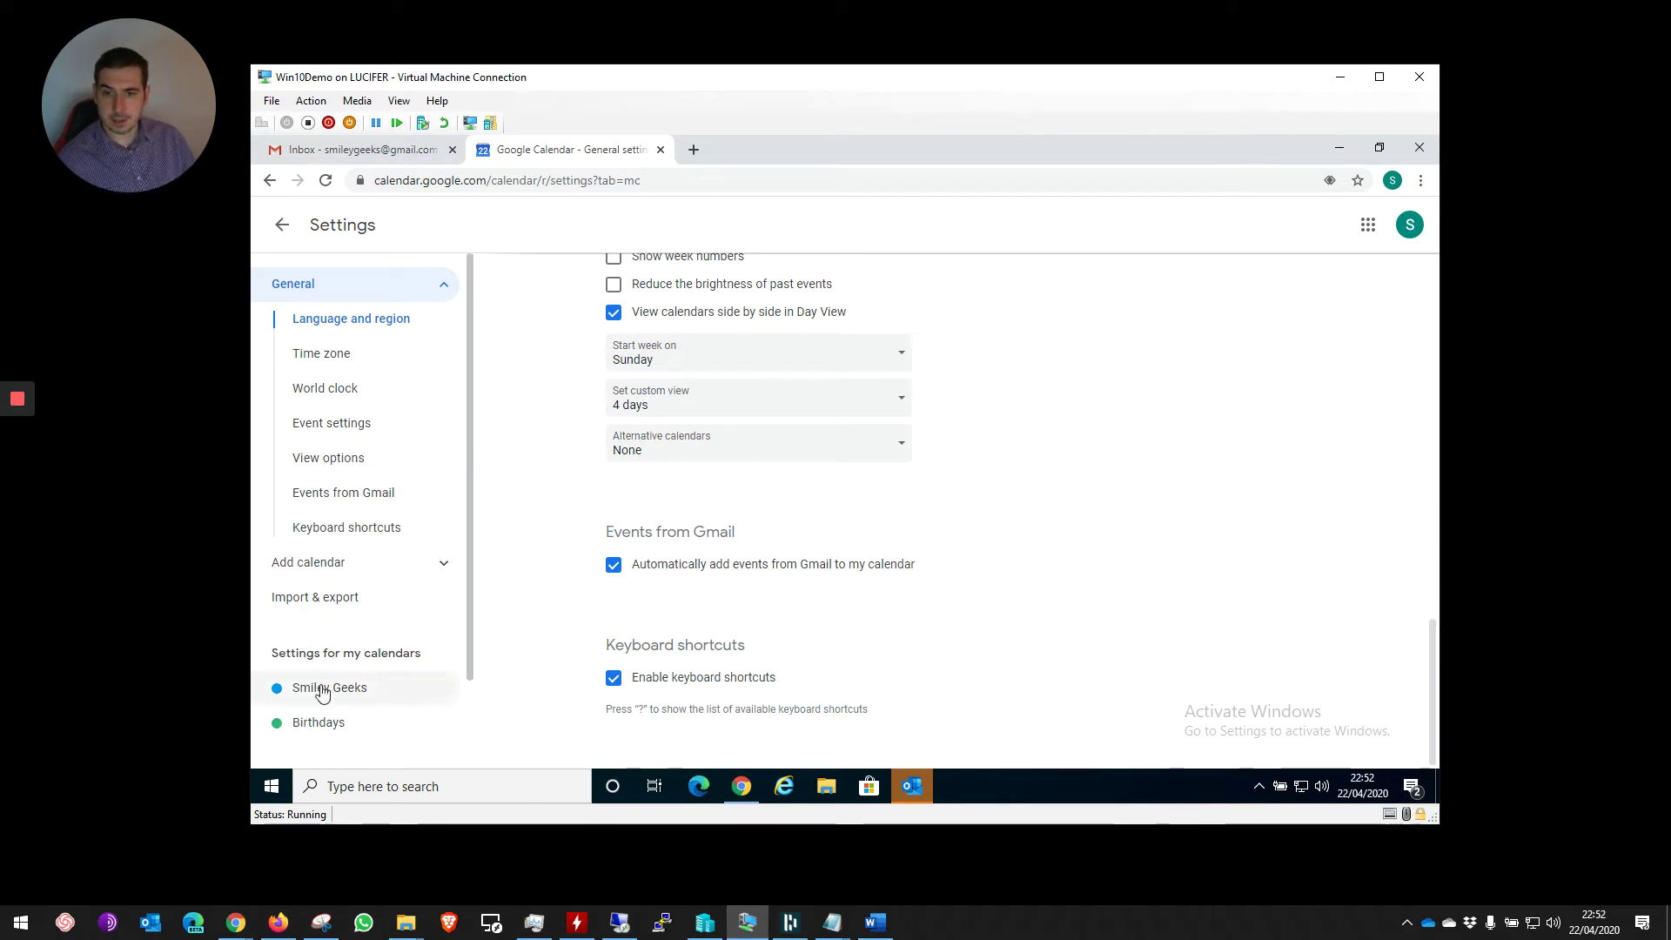
scroll(370, 692, down, 1)
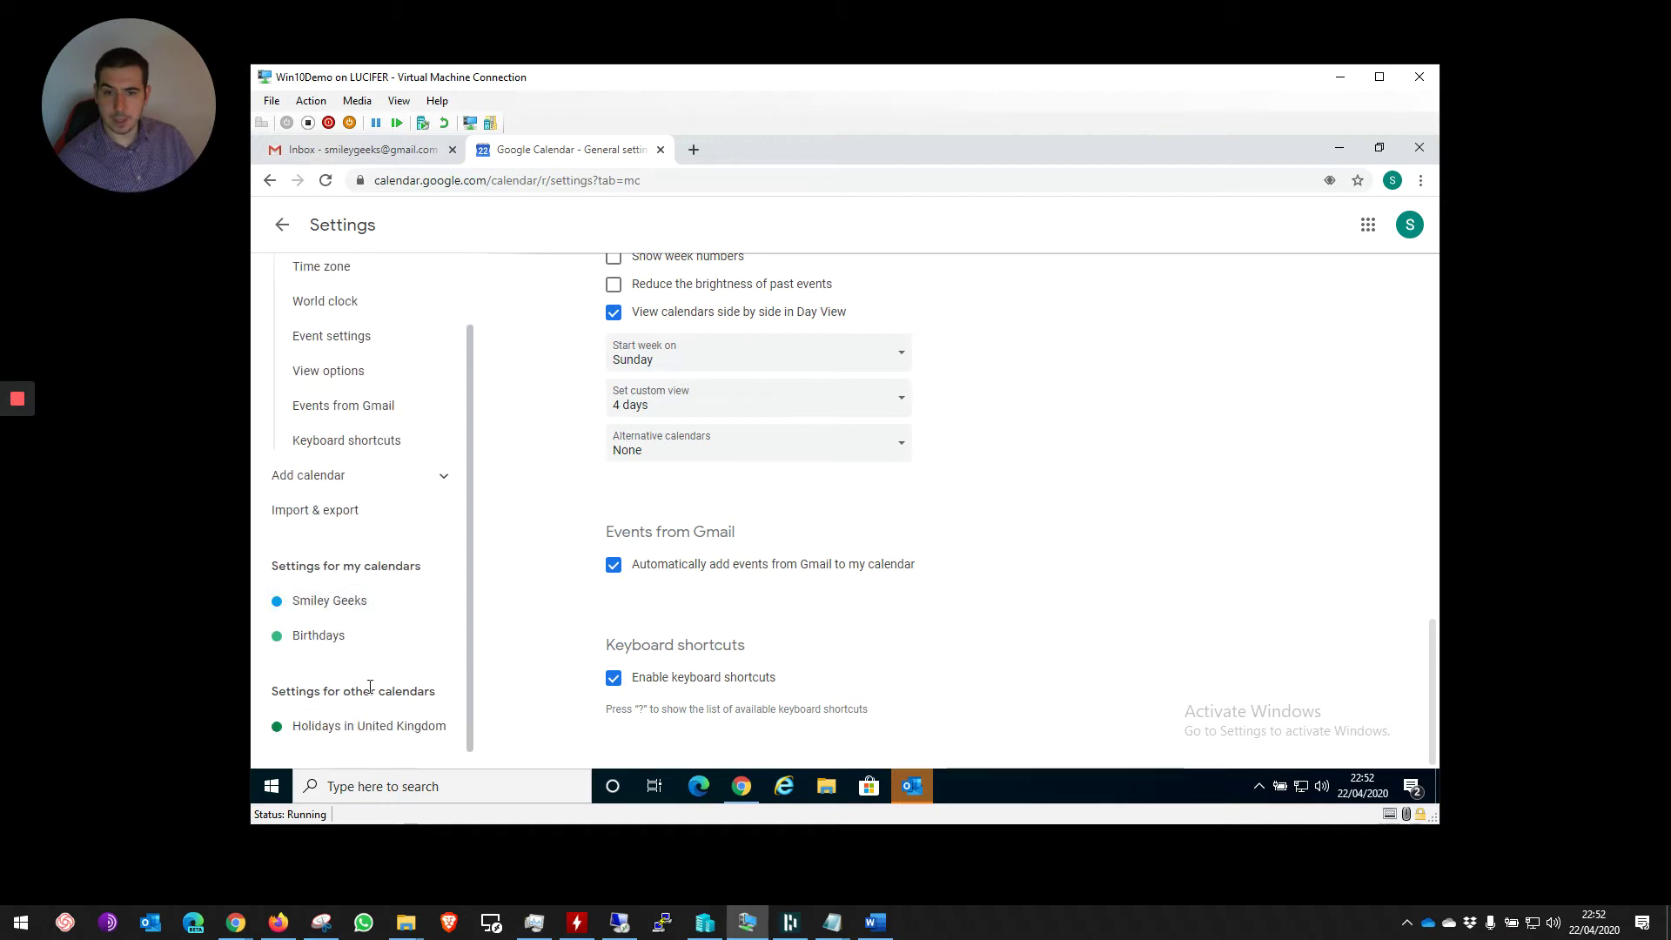
click(377, 616)
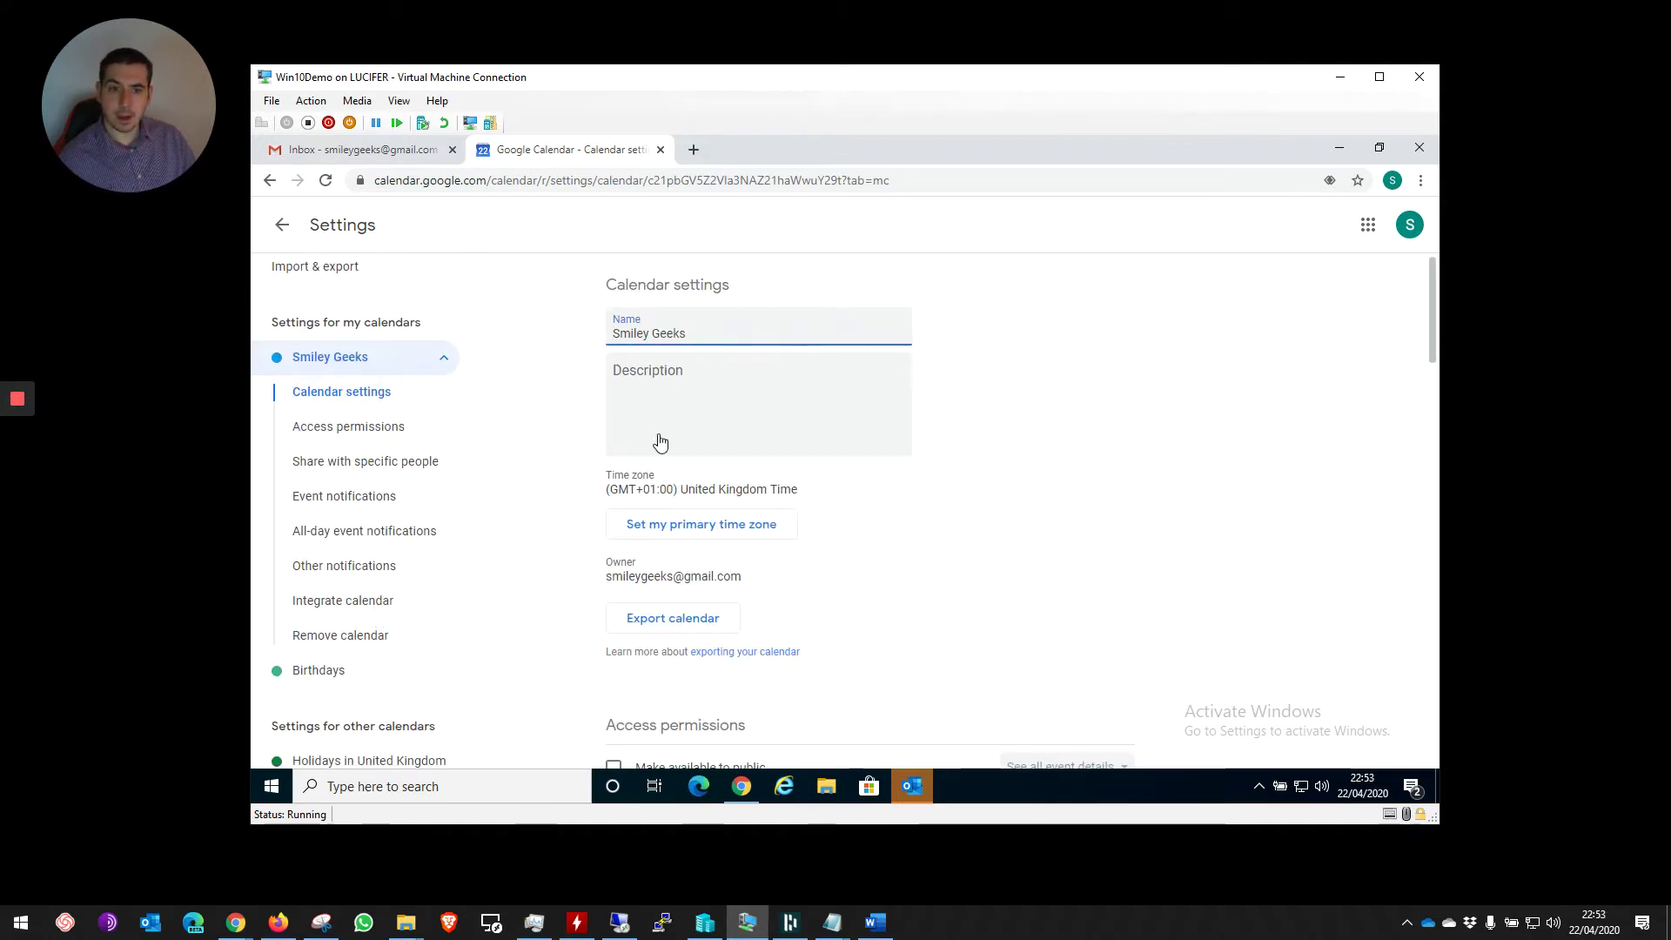
Review the calendar's access permissions, sharing and notification settings down to the Integrate calendar section
scroll(651, 460, down, 3)
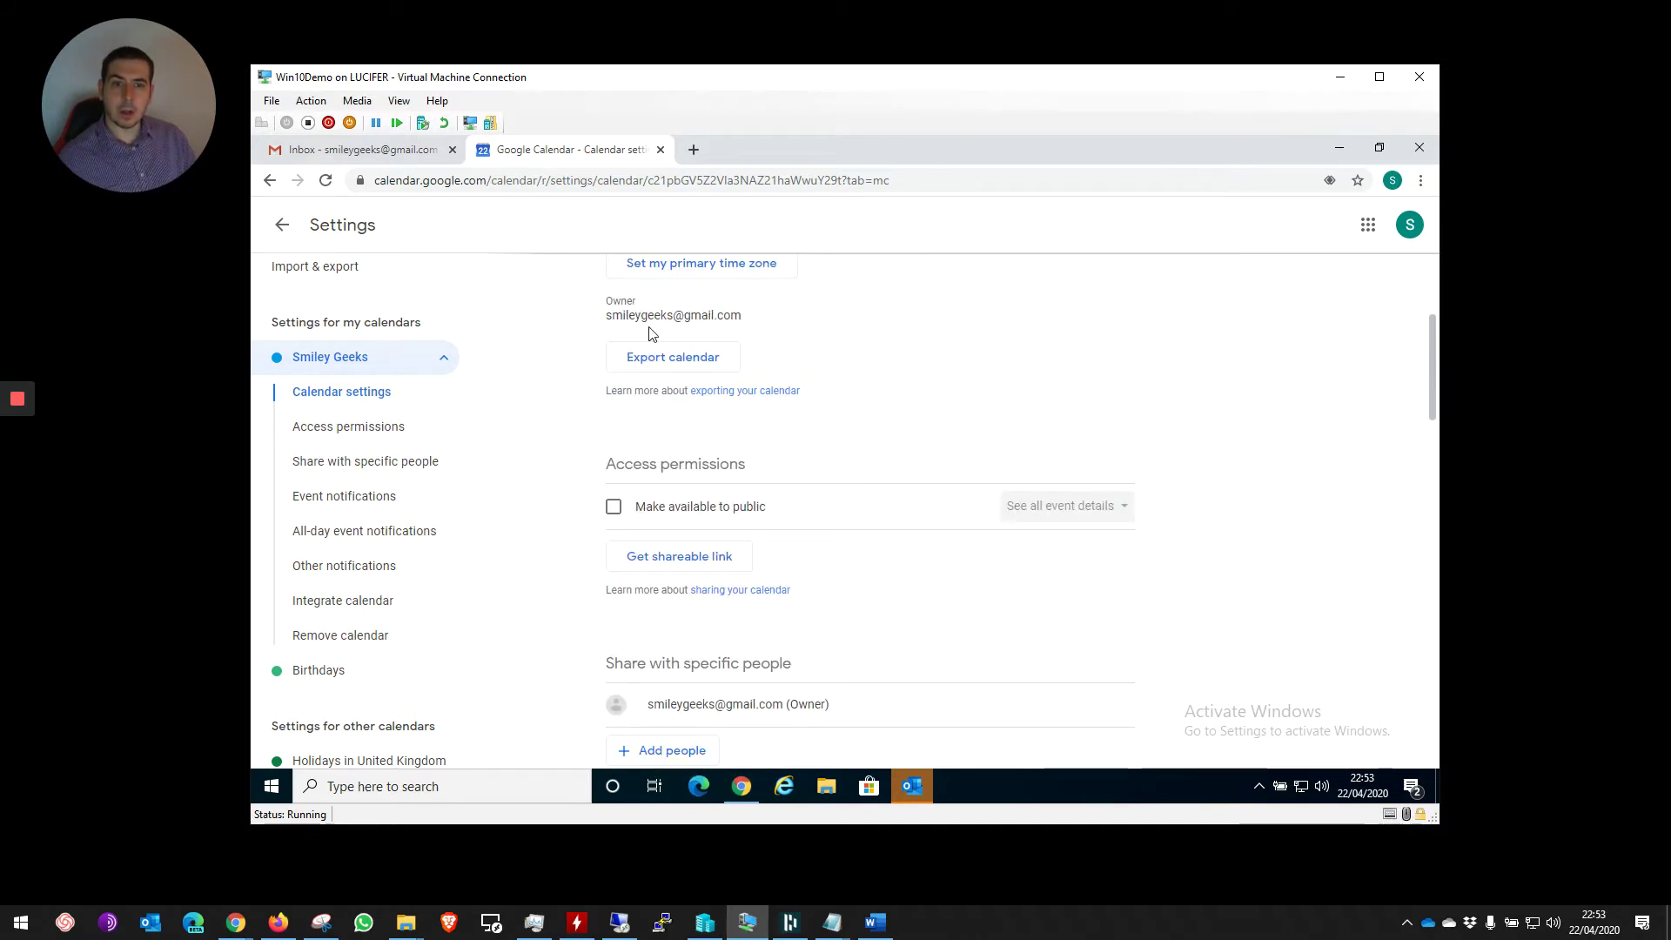
mouse_move(789, 386)
mouse_down()
mouse_move(801, 375)
mouse_move(781, 365)
mouse_up()
click(801, 375)
click(791, 366)
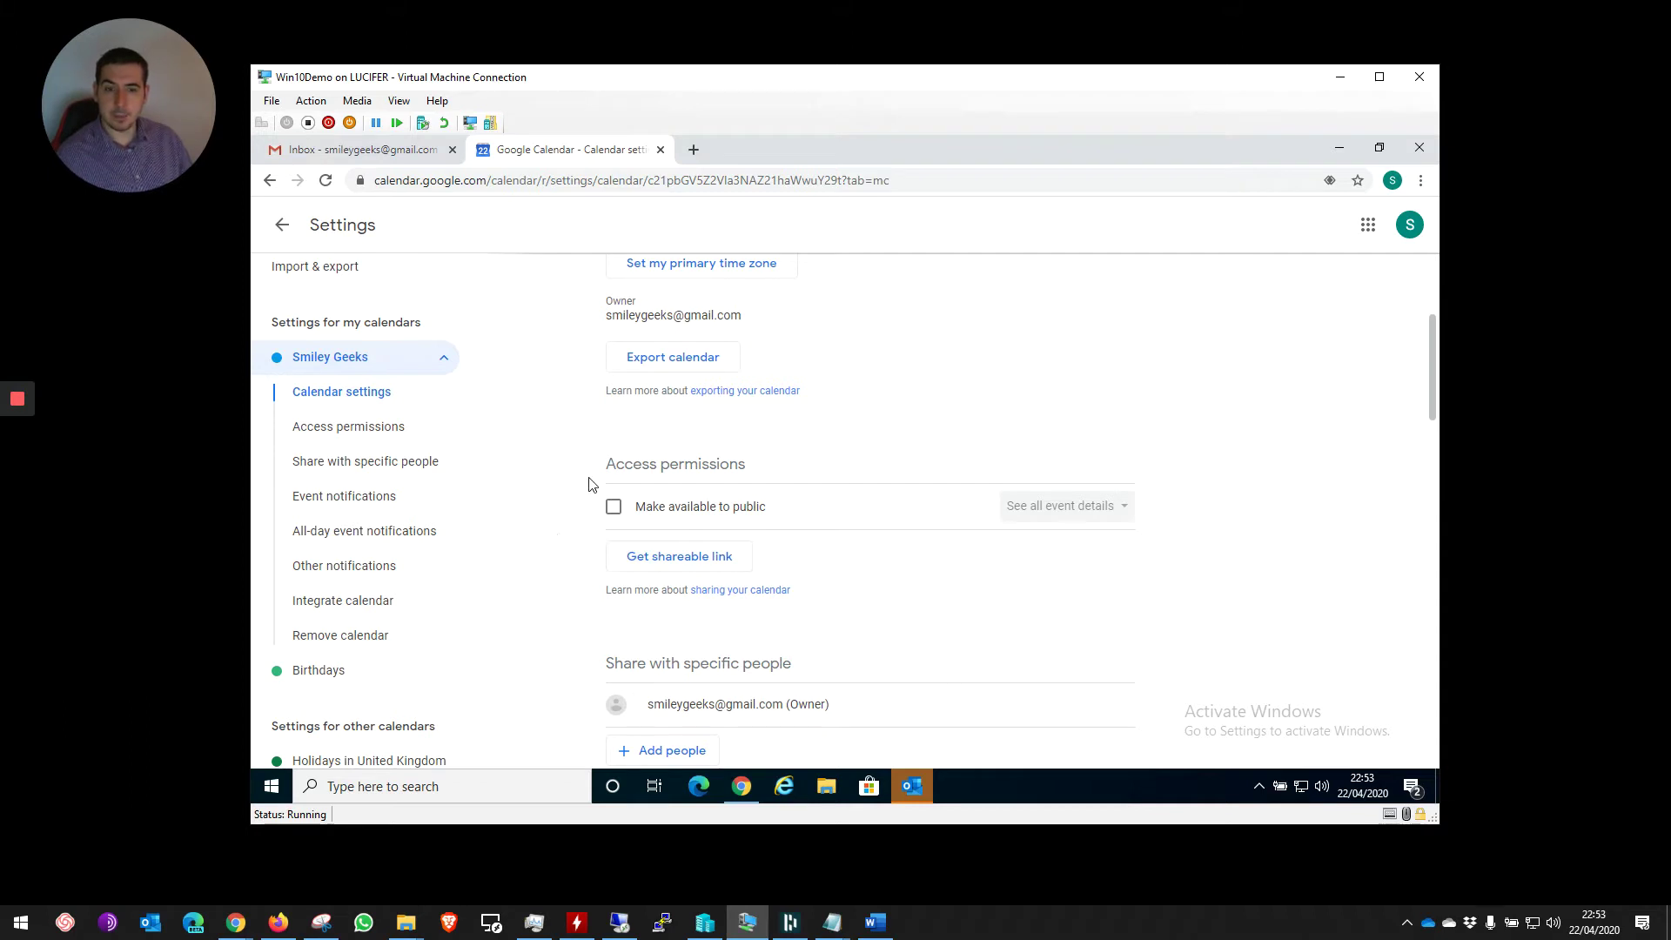
scroll(599, 553, down, 3)
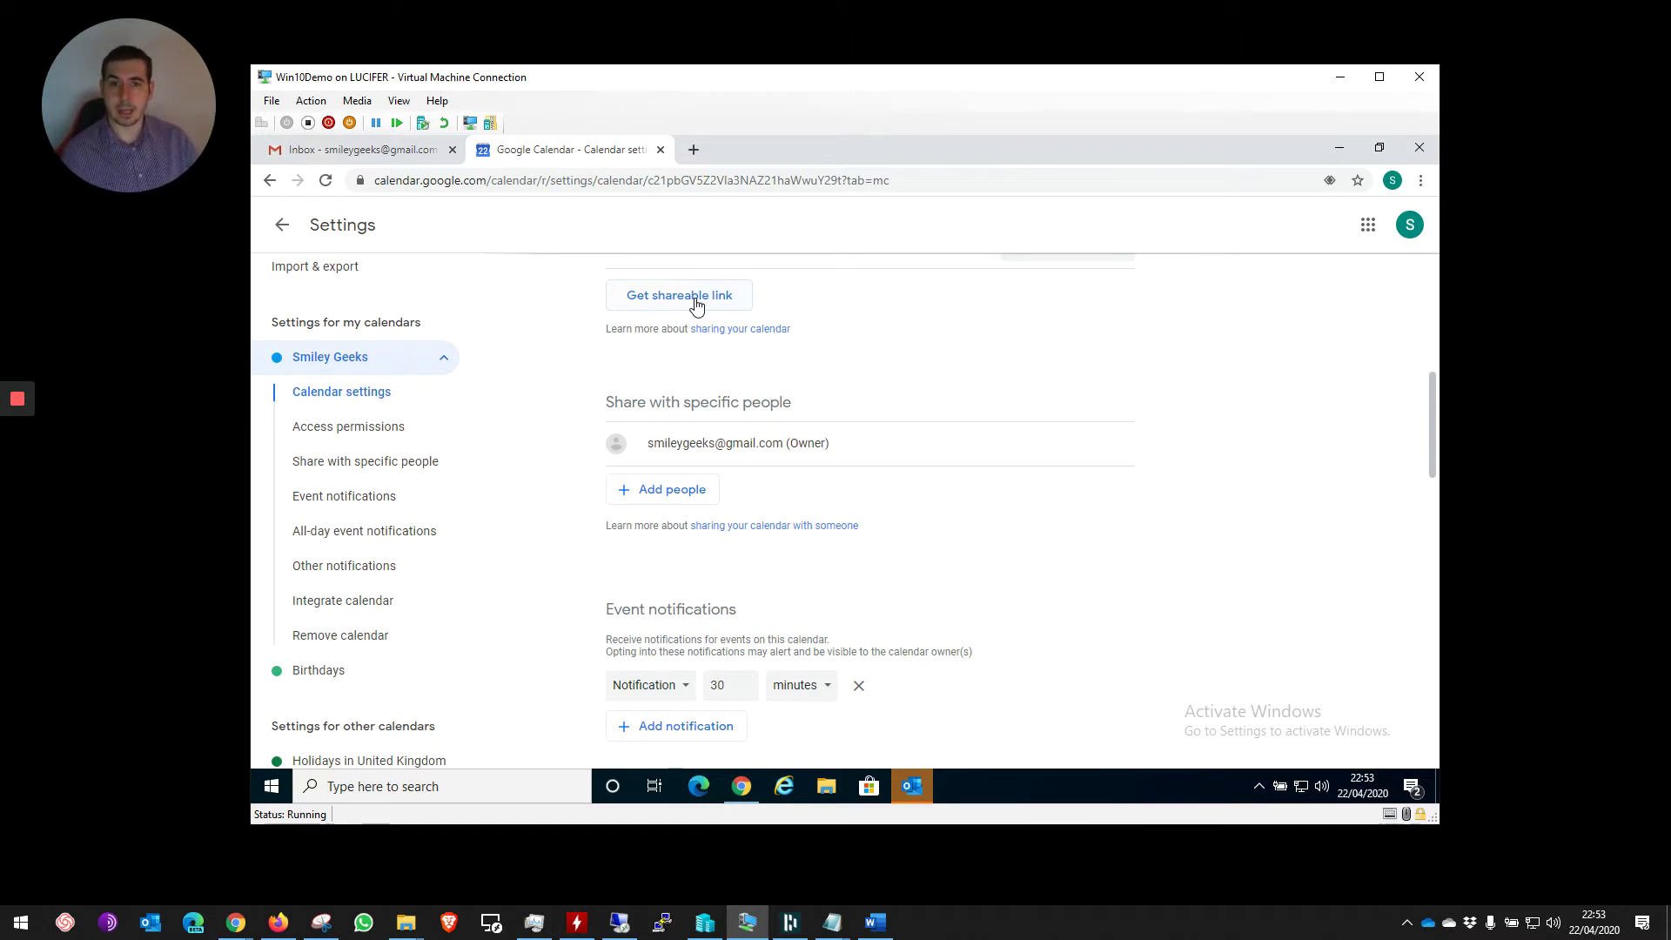
scroll(696, 305, down, 9)
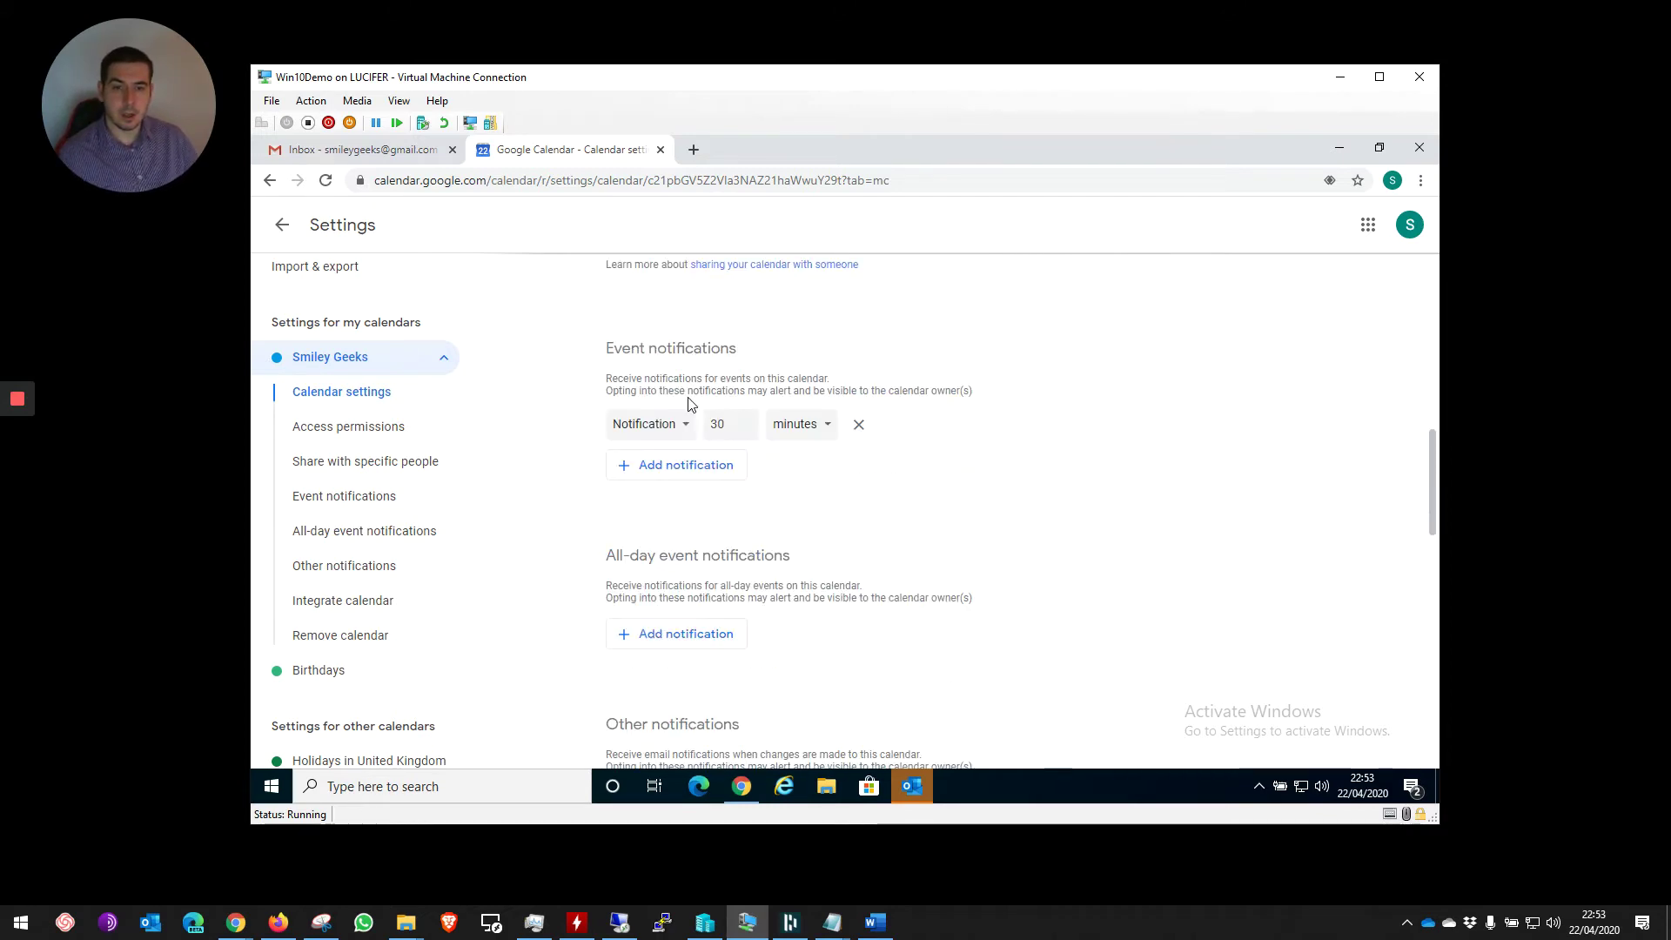
scroll(690, 404, down, 2)
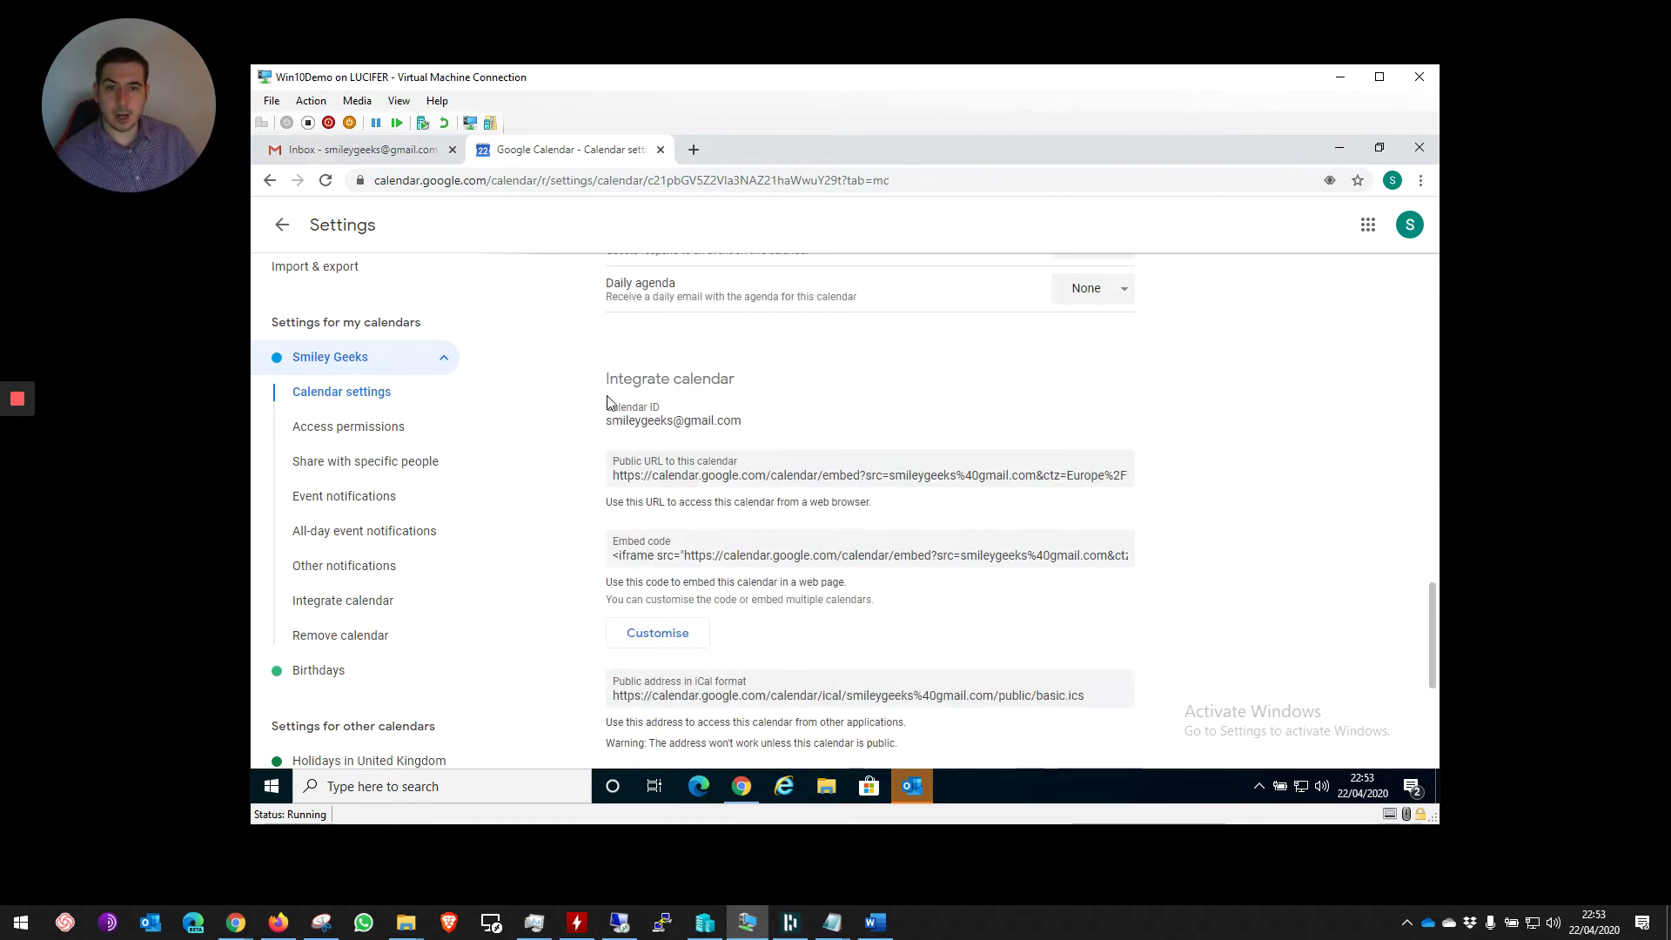
Examine the public URL under Integrate calendar together with the calendar's "Make available to public" permission
triple_click(619, 377)
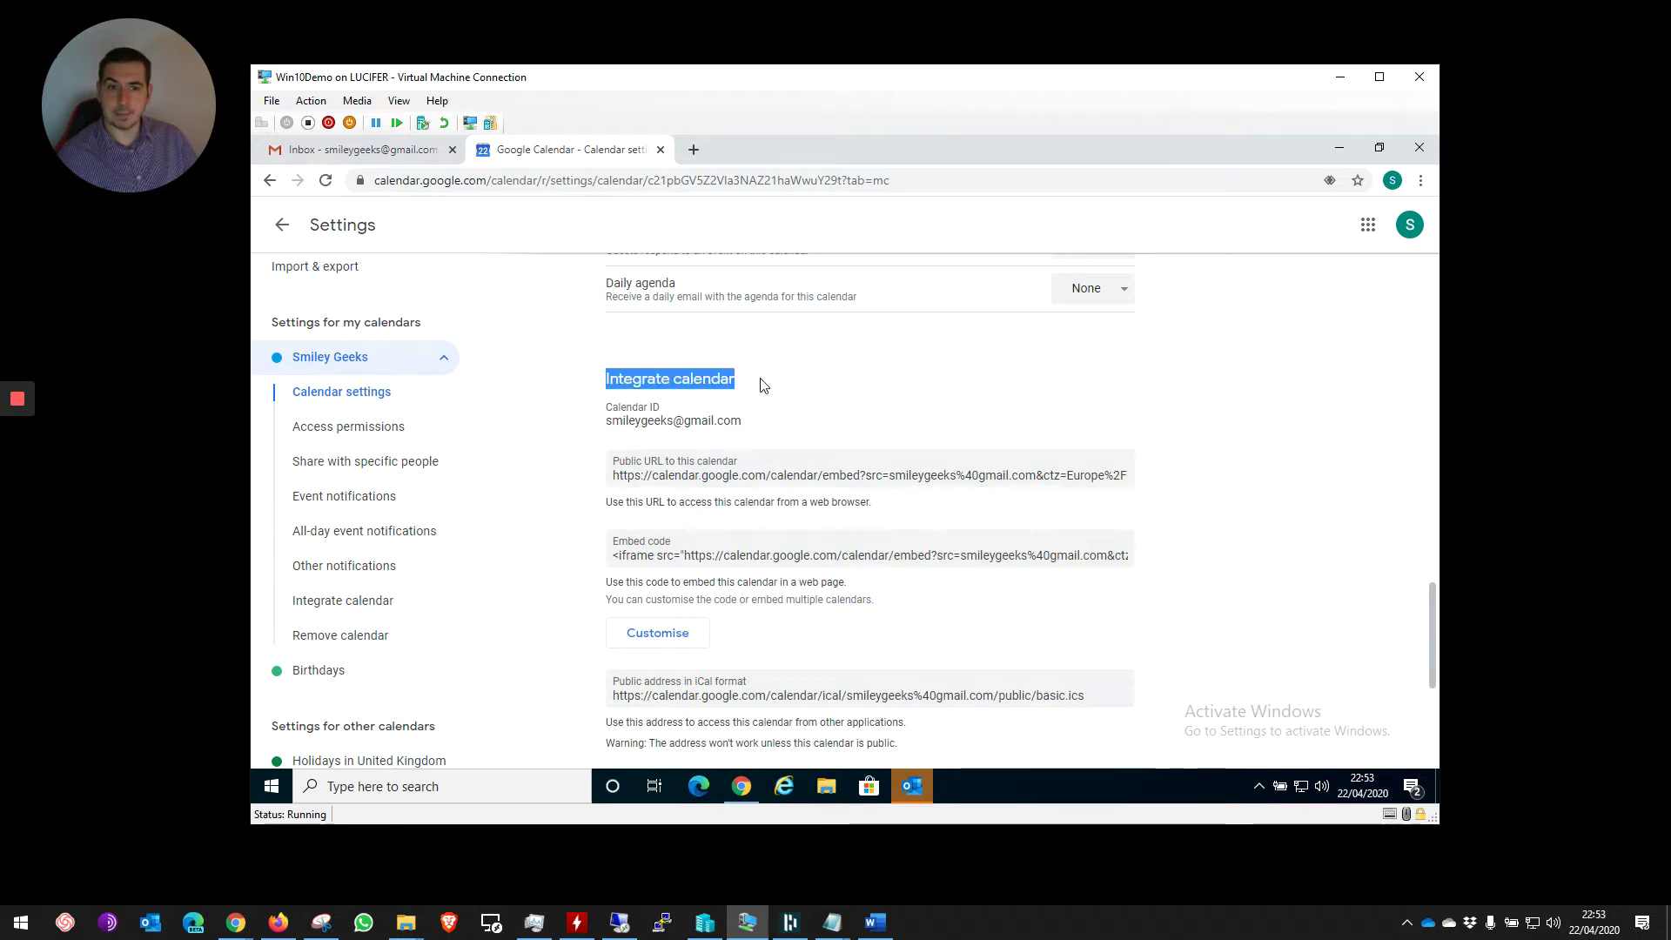
click(766, 387)
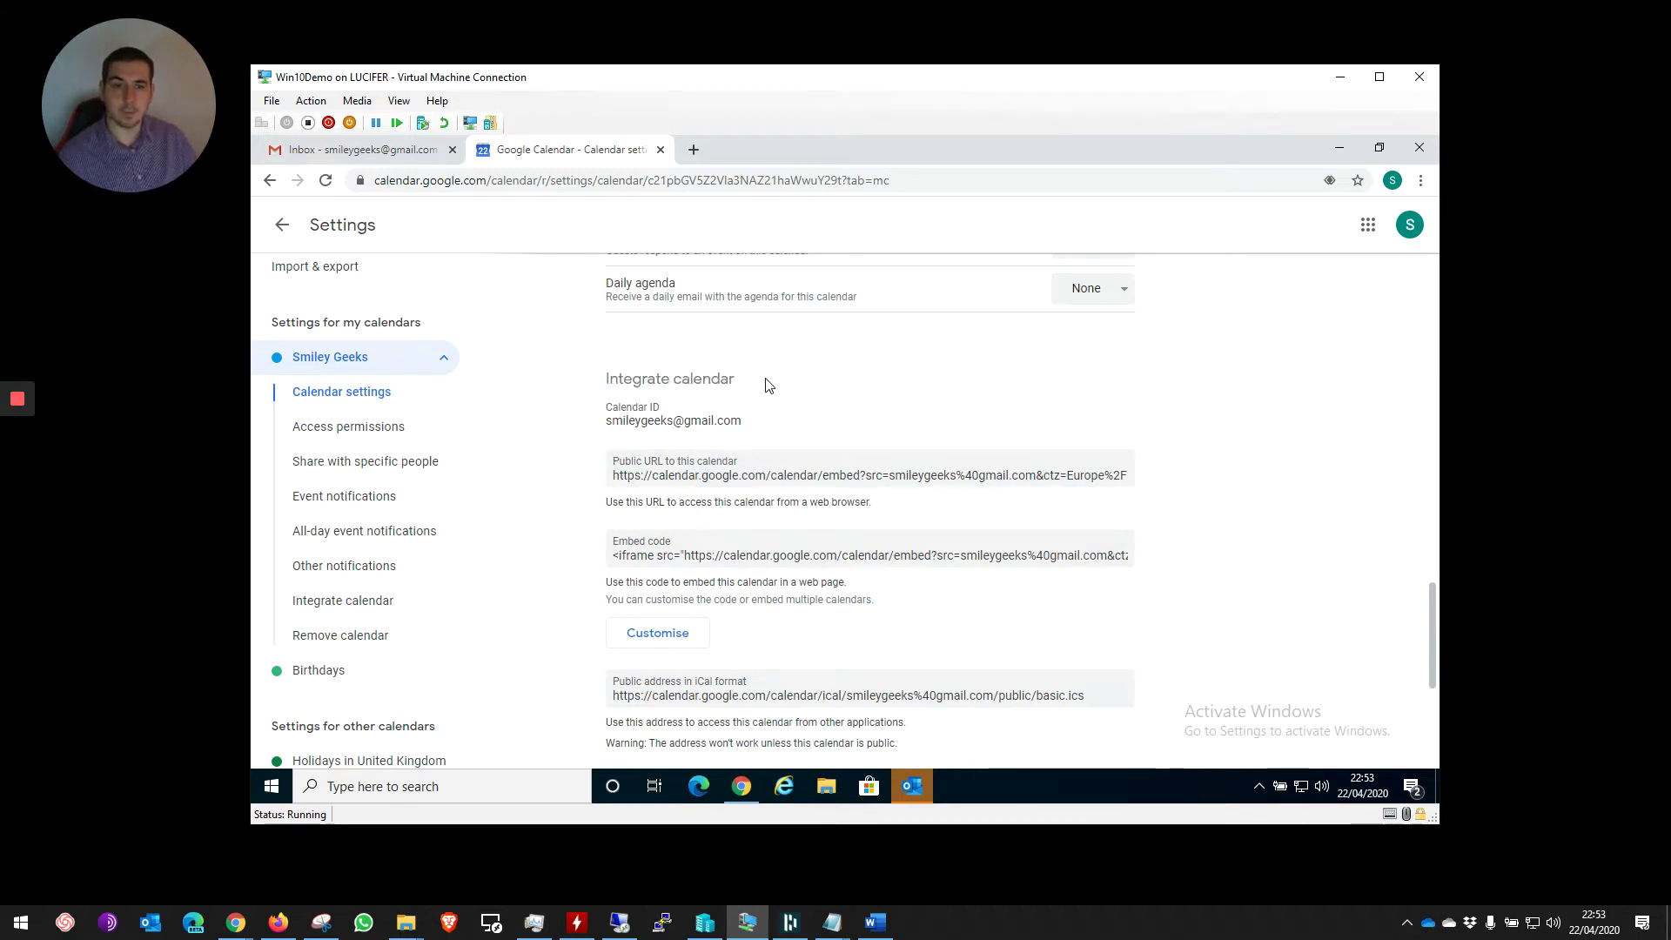
scroll(652, 379, down, 2)
scroll(609, 365, up, 1)
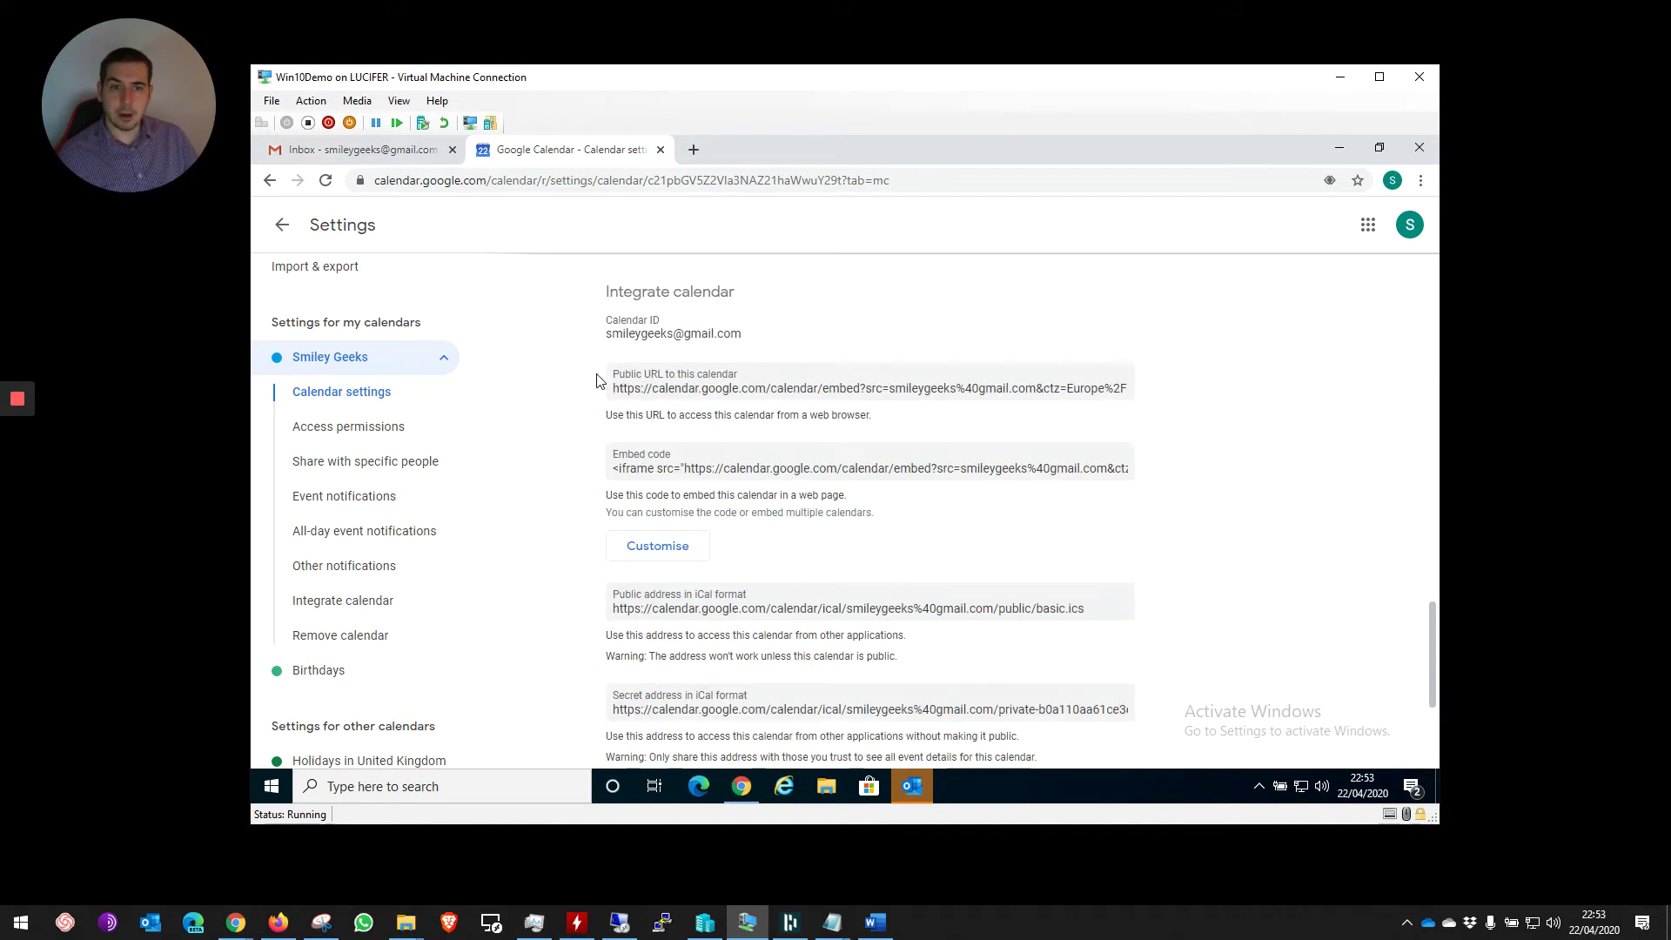
click(940, 388)
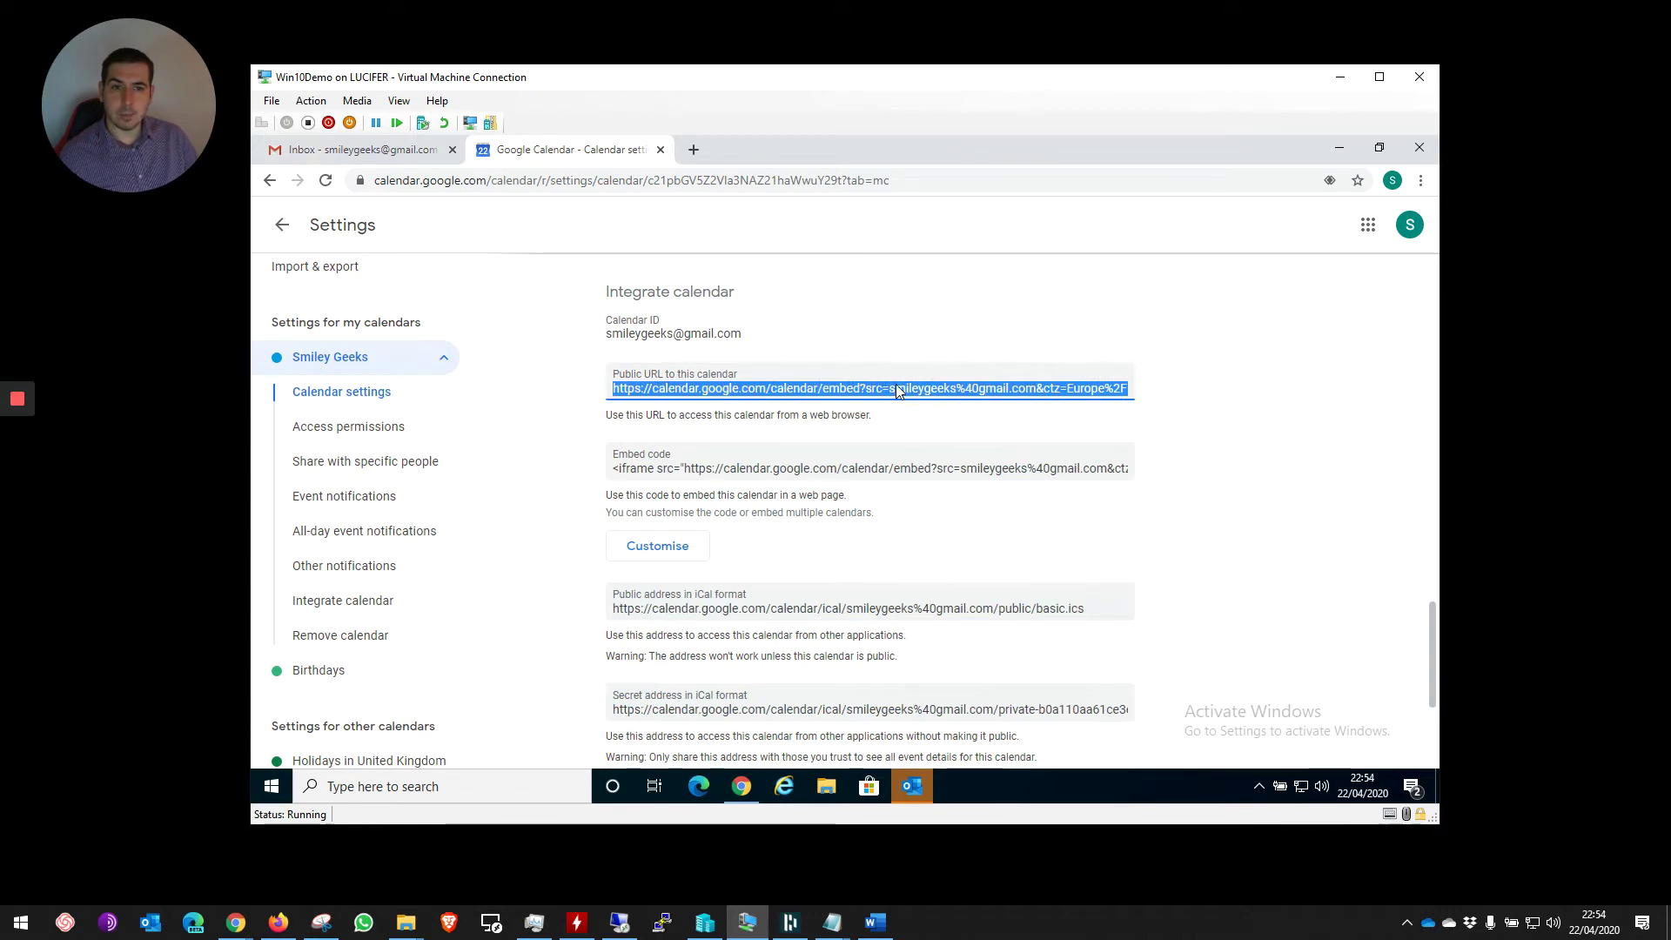
scroll(899, 390, up, 15)
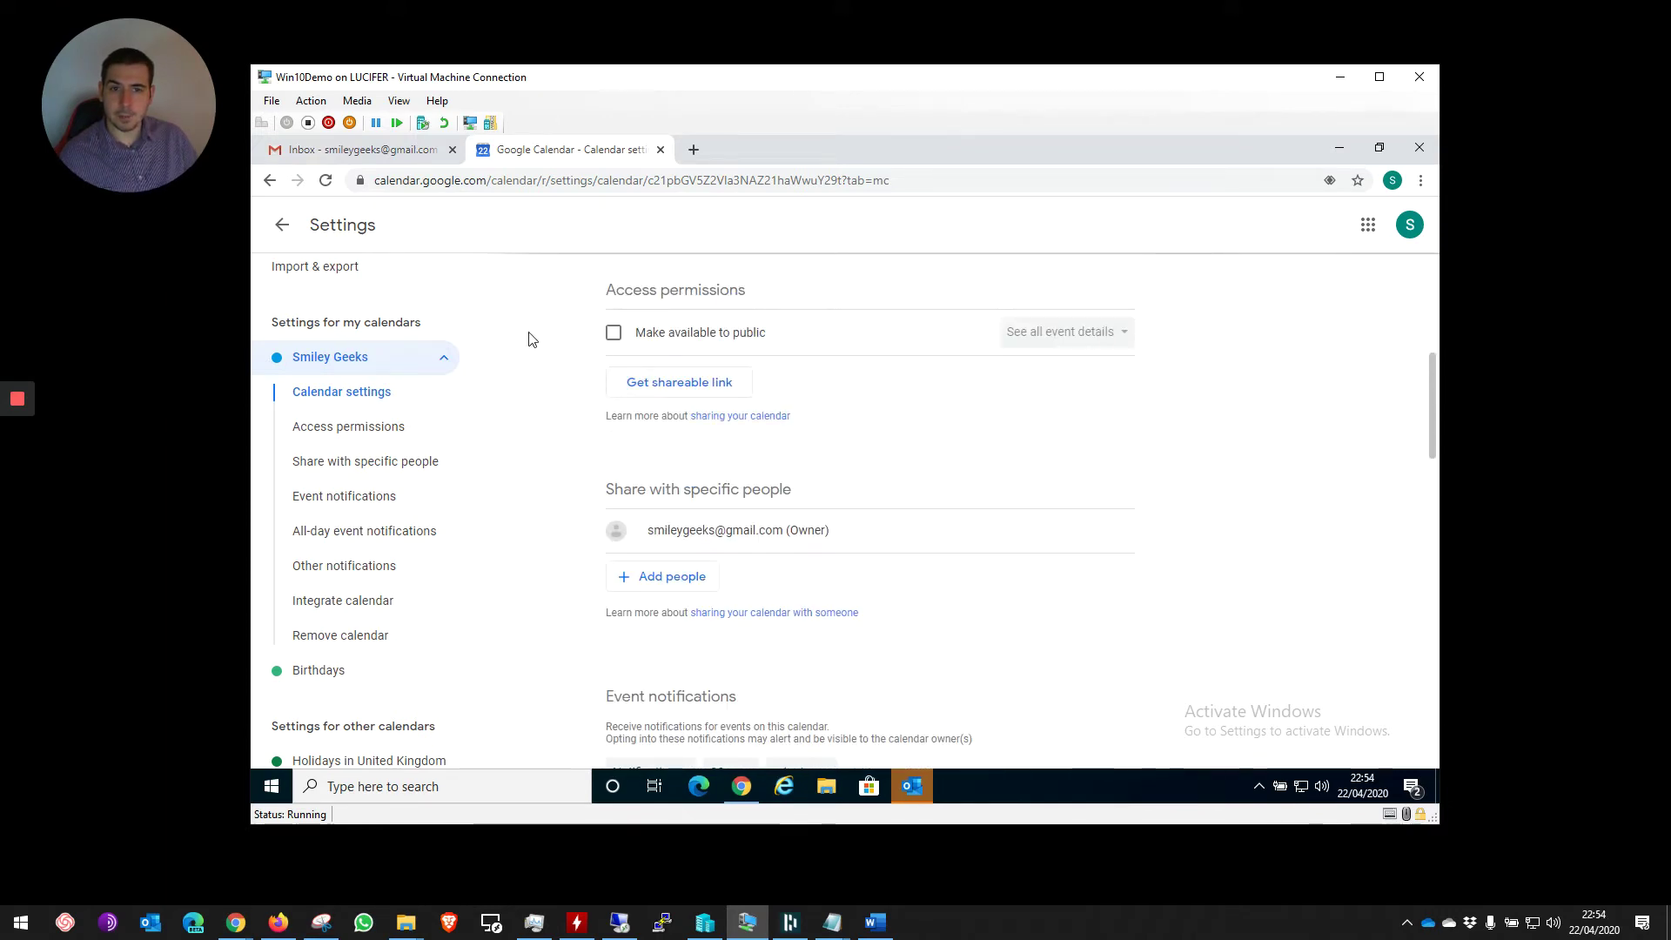
scroll(634, 337, down, 15)
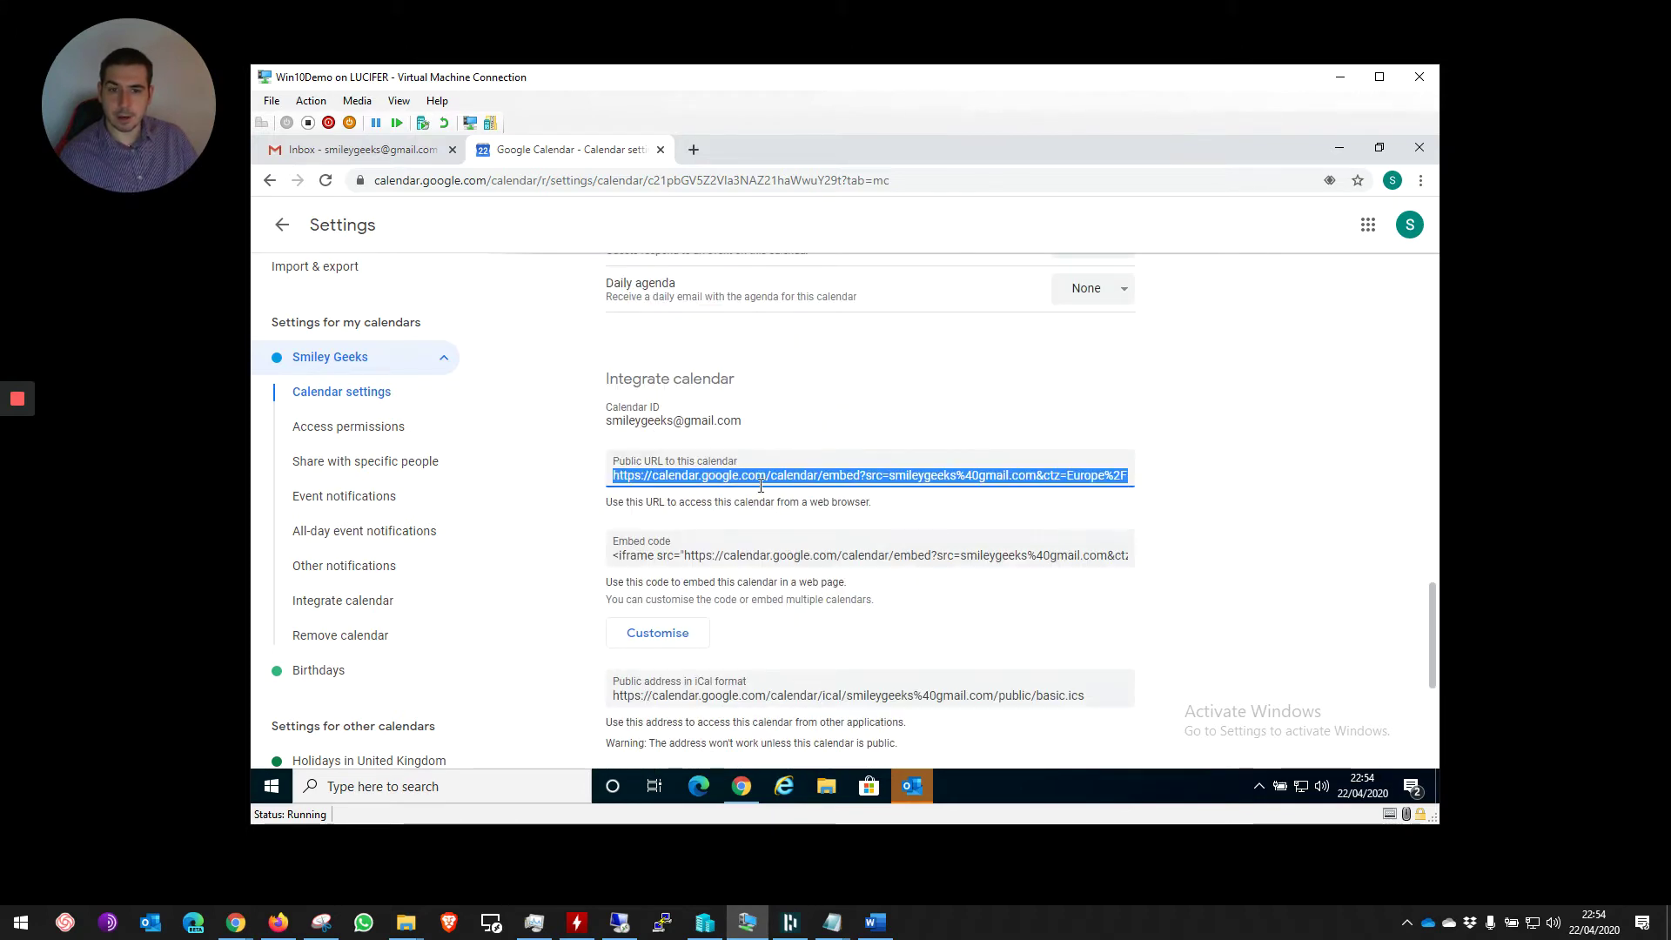
scroll(772, 484, down, 2)
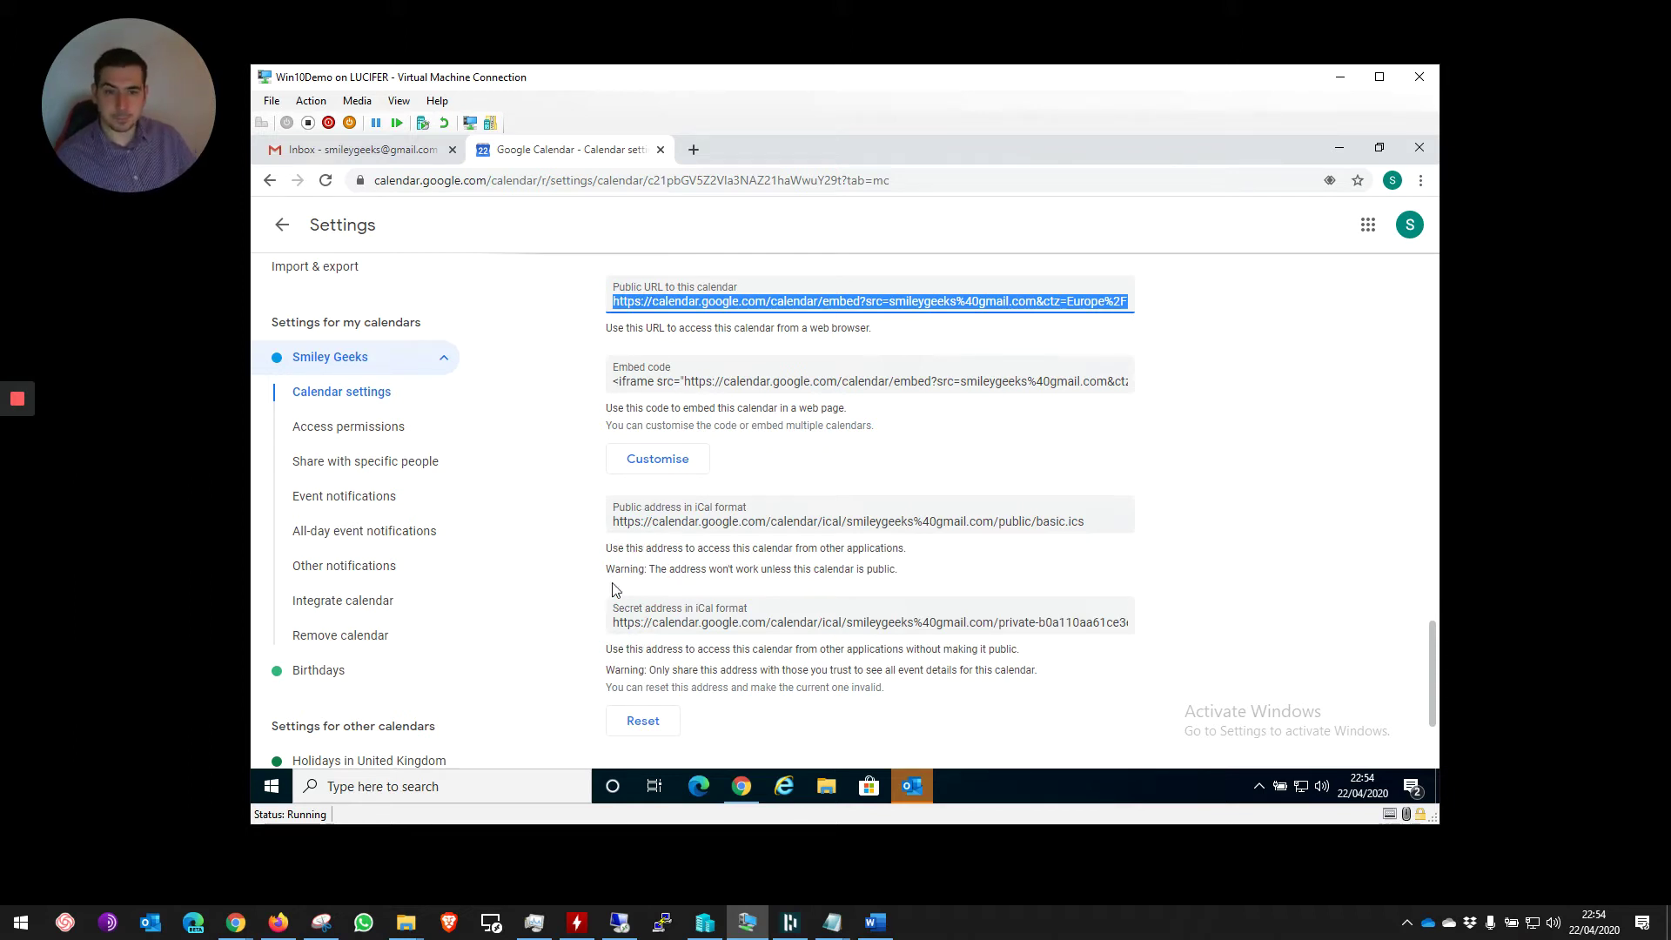
Compare the secret iCal address with the public iCal address and its note about public calendars
click(664, 615)
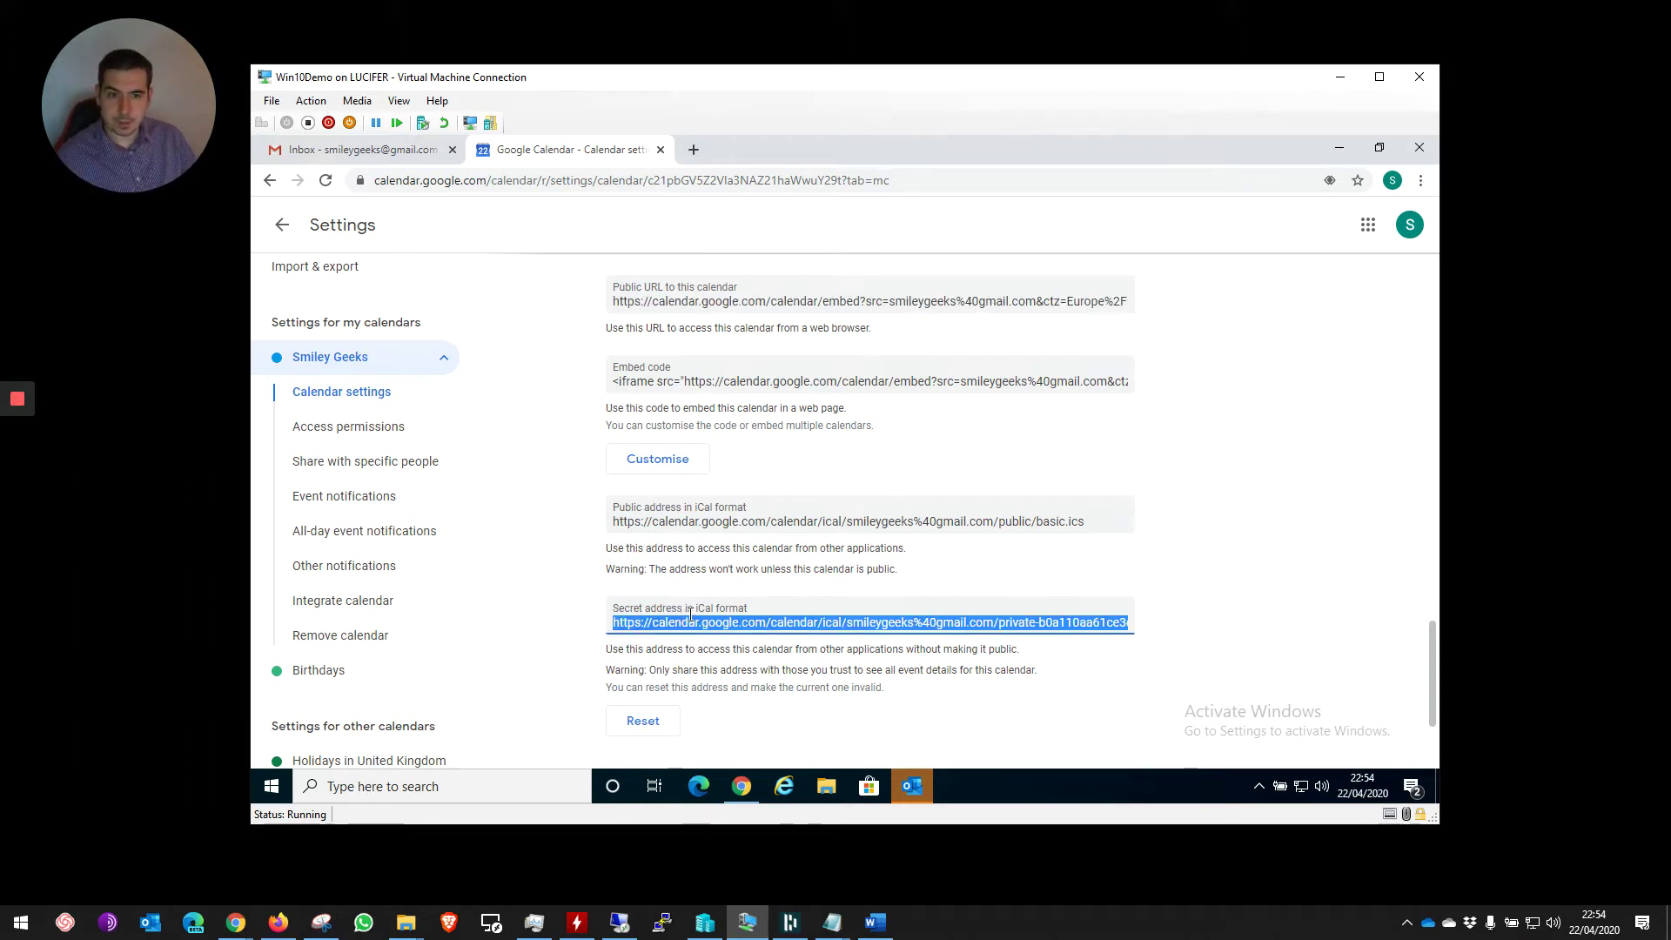
click(684, 620)
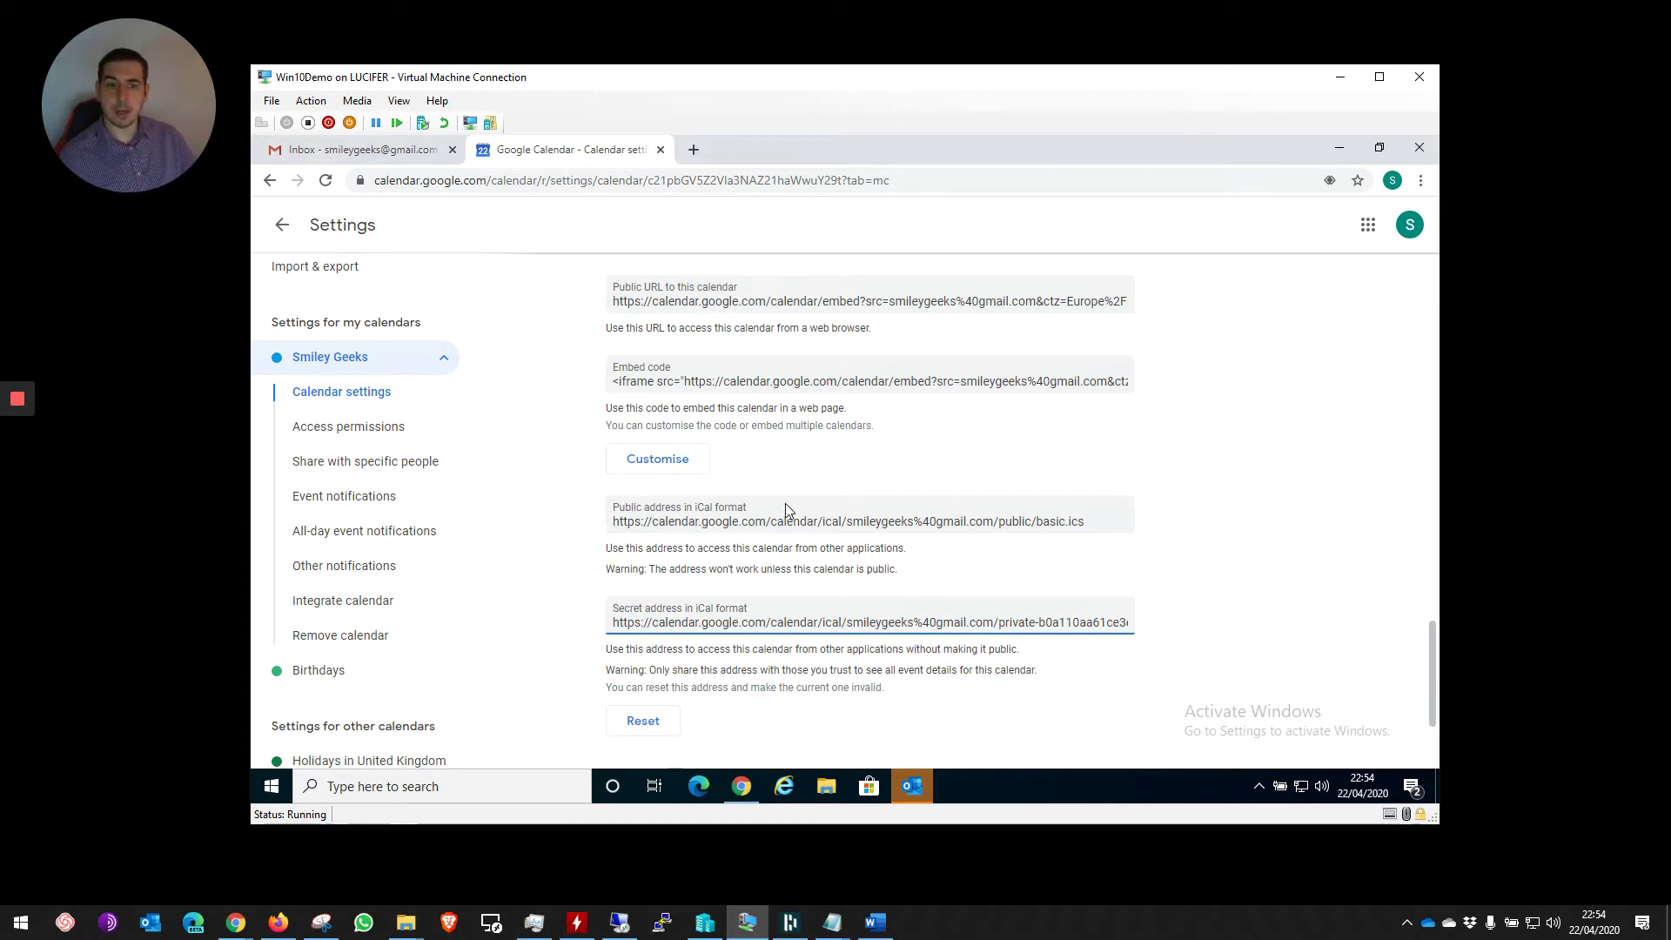
drag(606, 570, 867, 564)
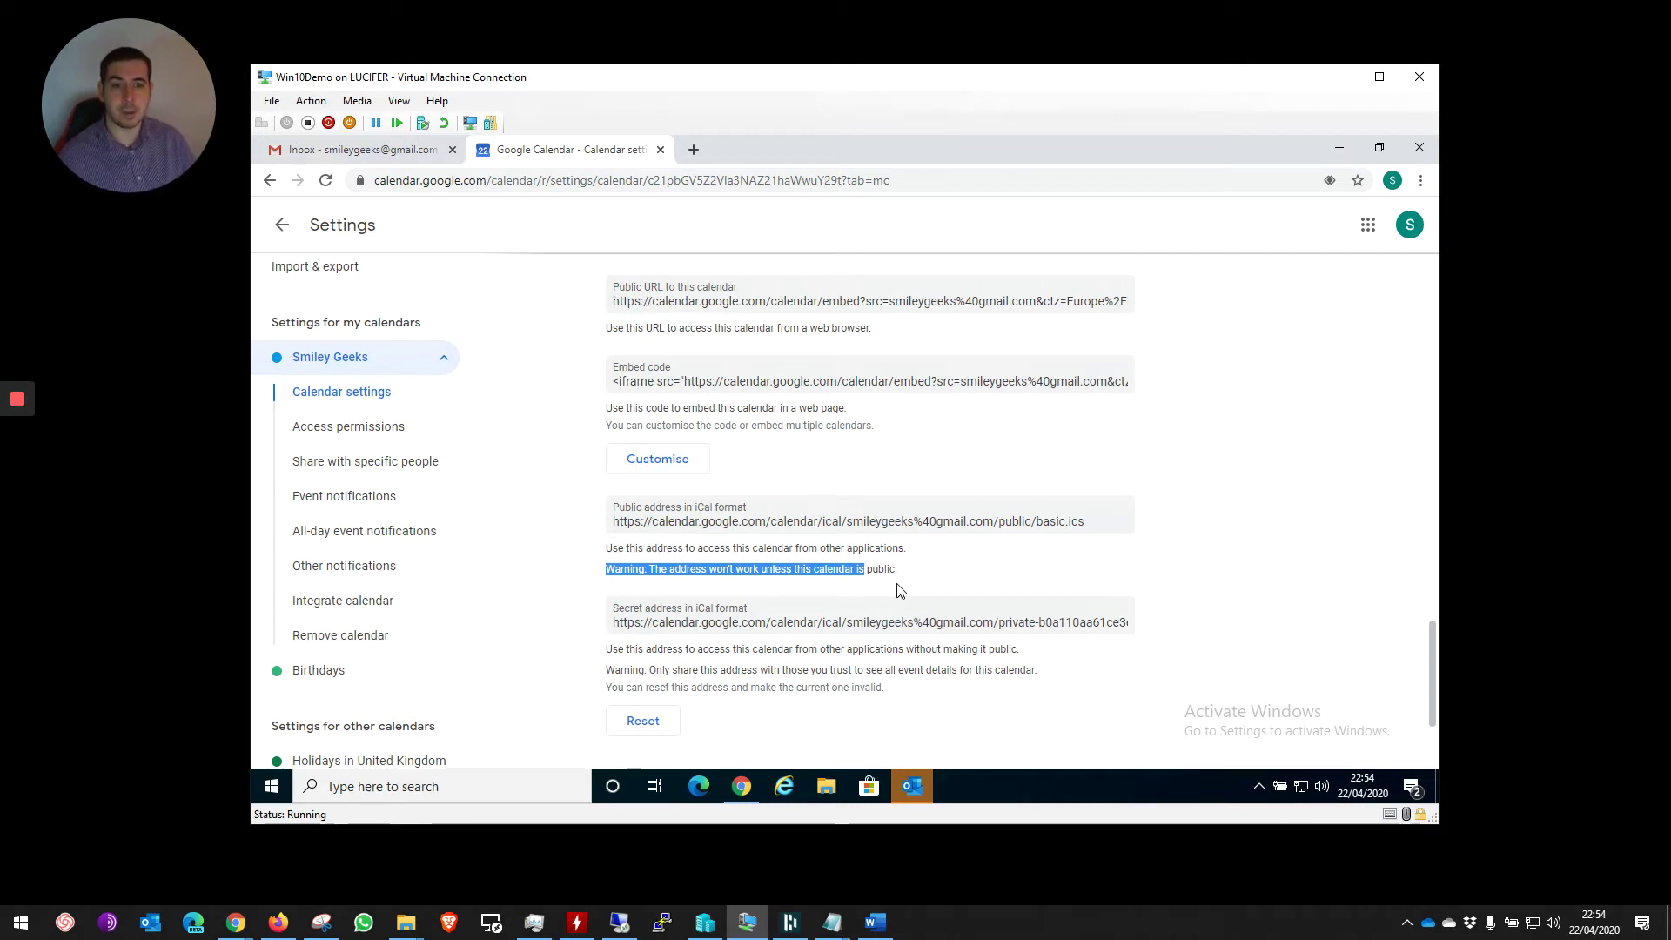
click(748, 645)
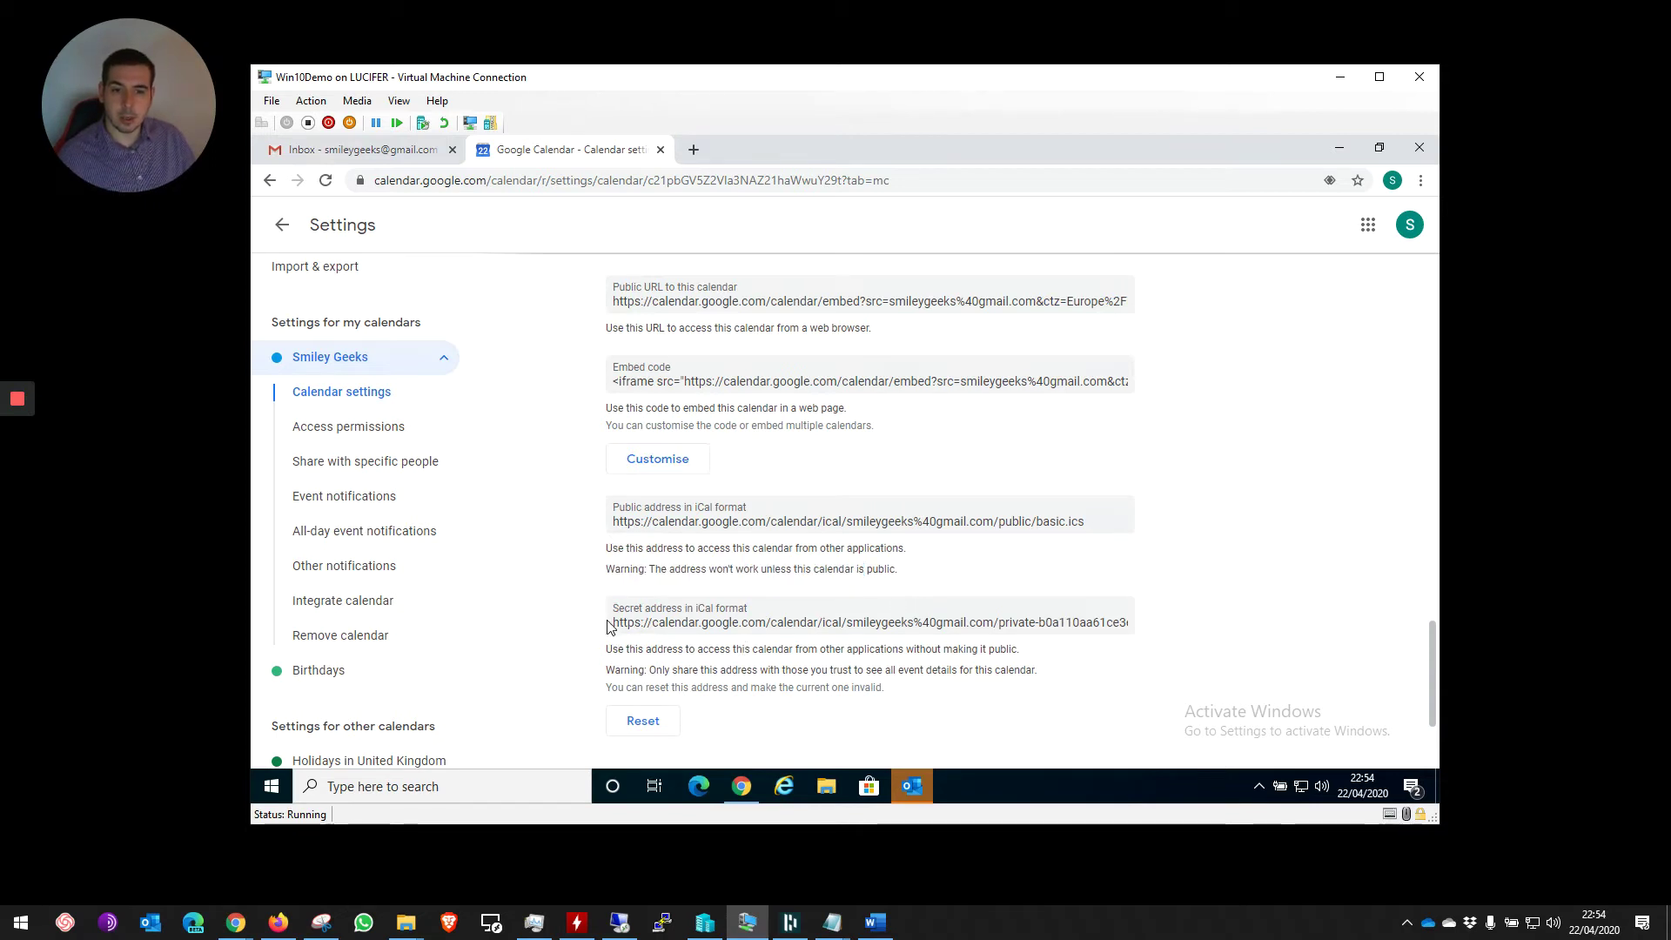
Copy the calendar's secret address in iCal format and paste it into a new Notepad document
click(616, 621)
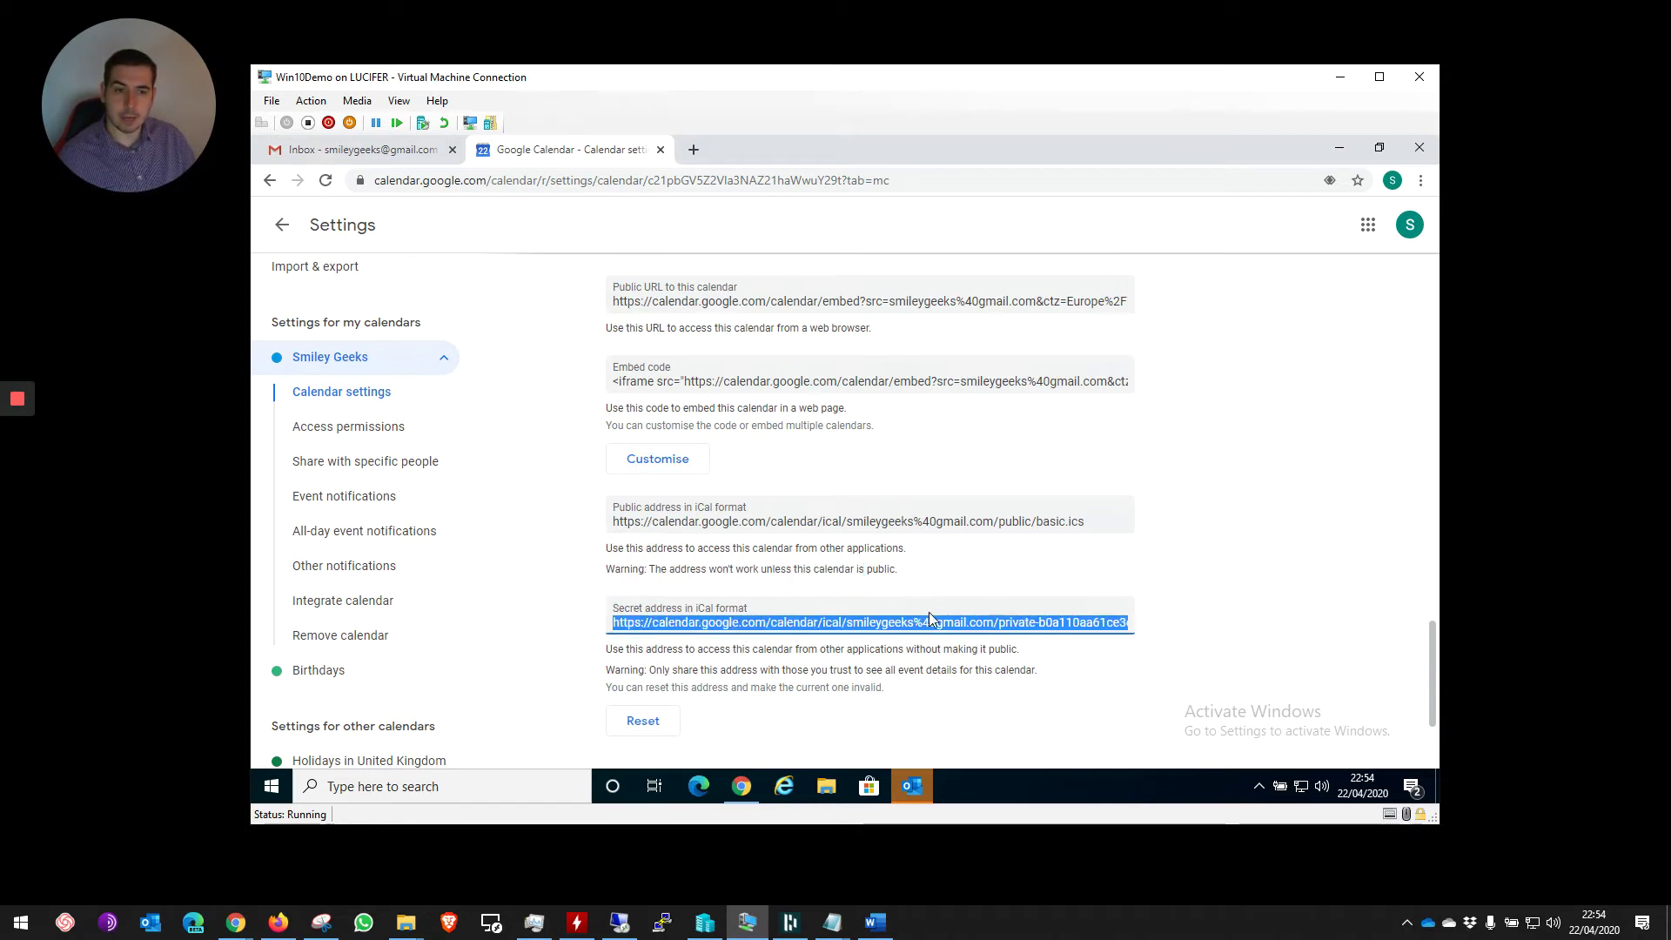
right_click(973, 621)
click(949, 638)
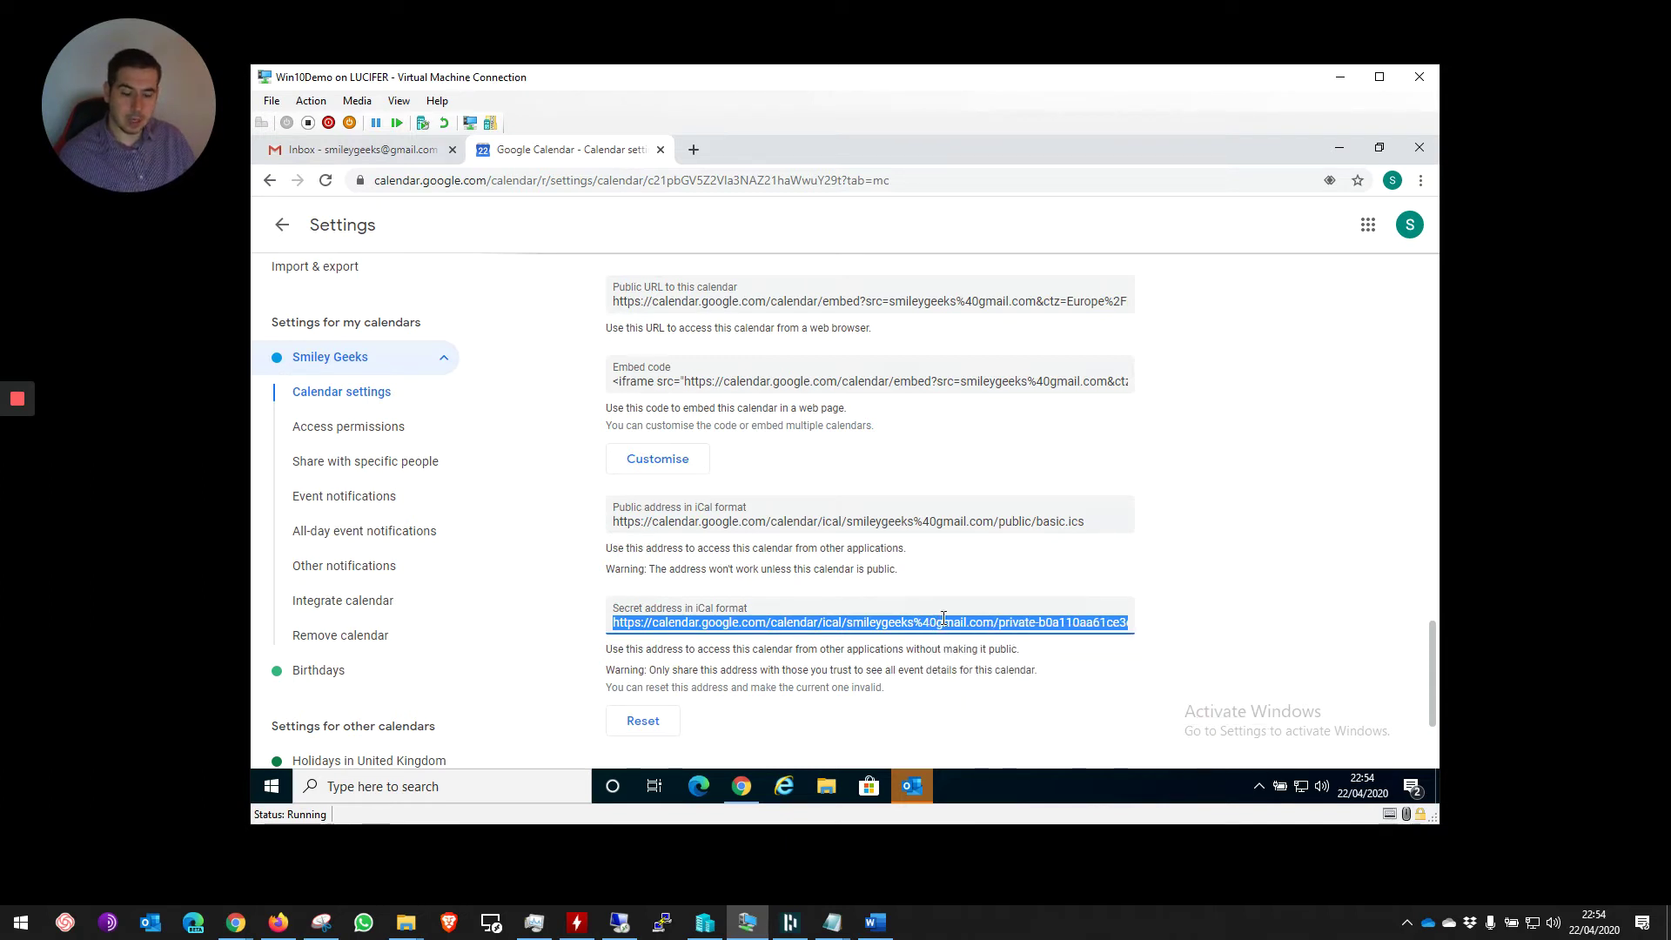
key(super+r)
text(notepad)
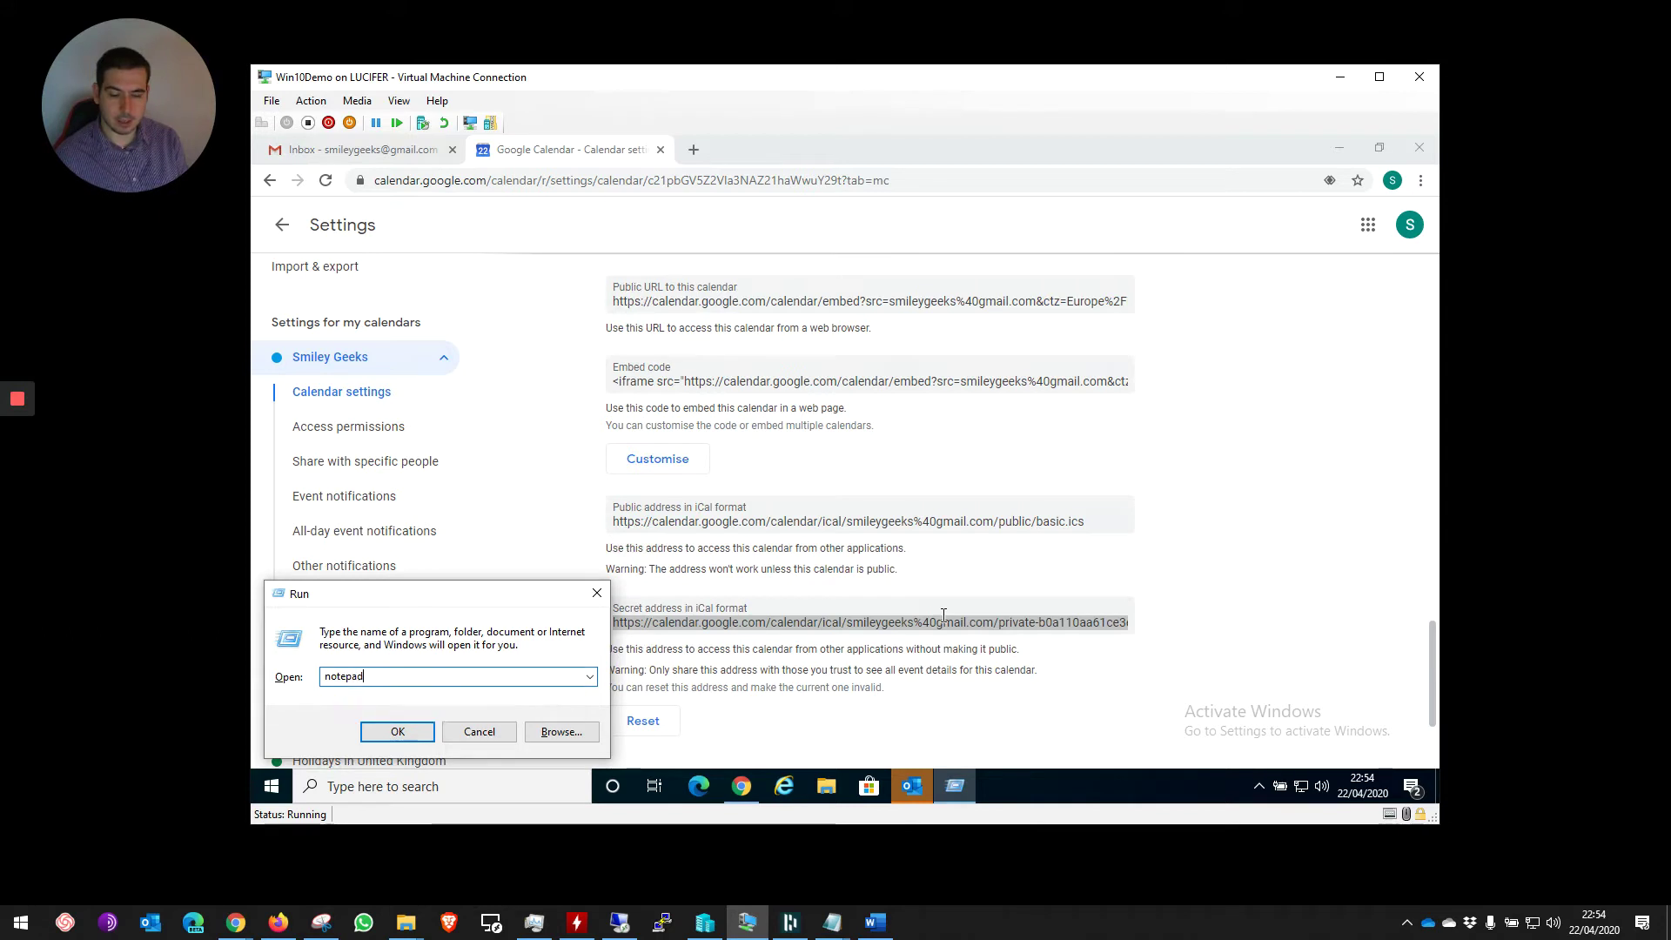
key(Return)
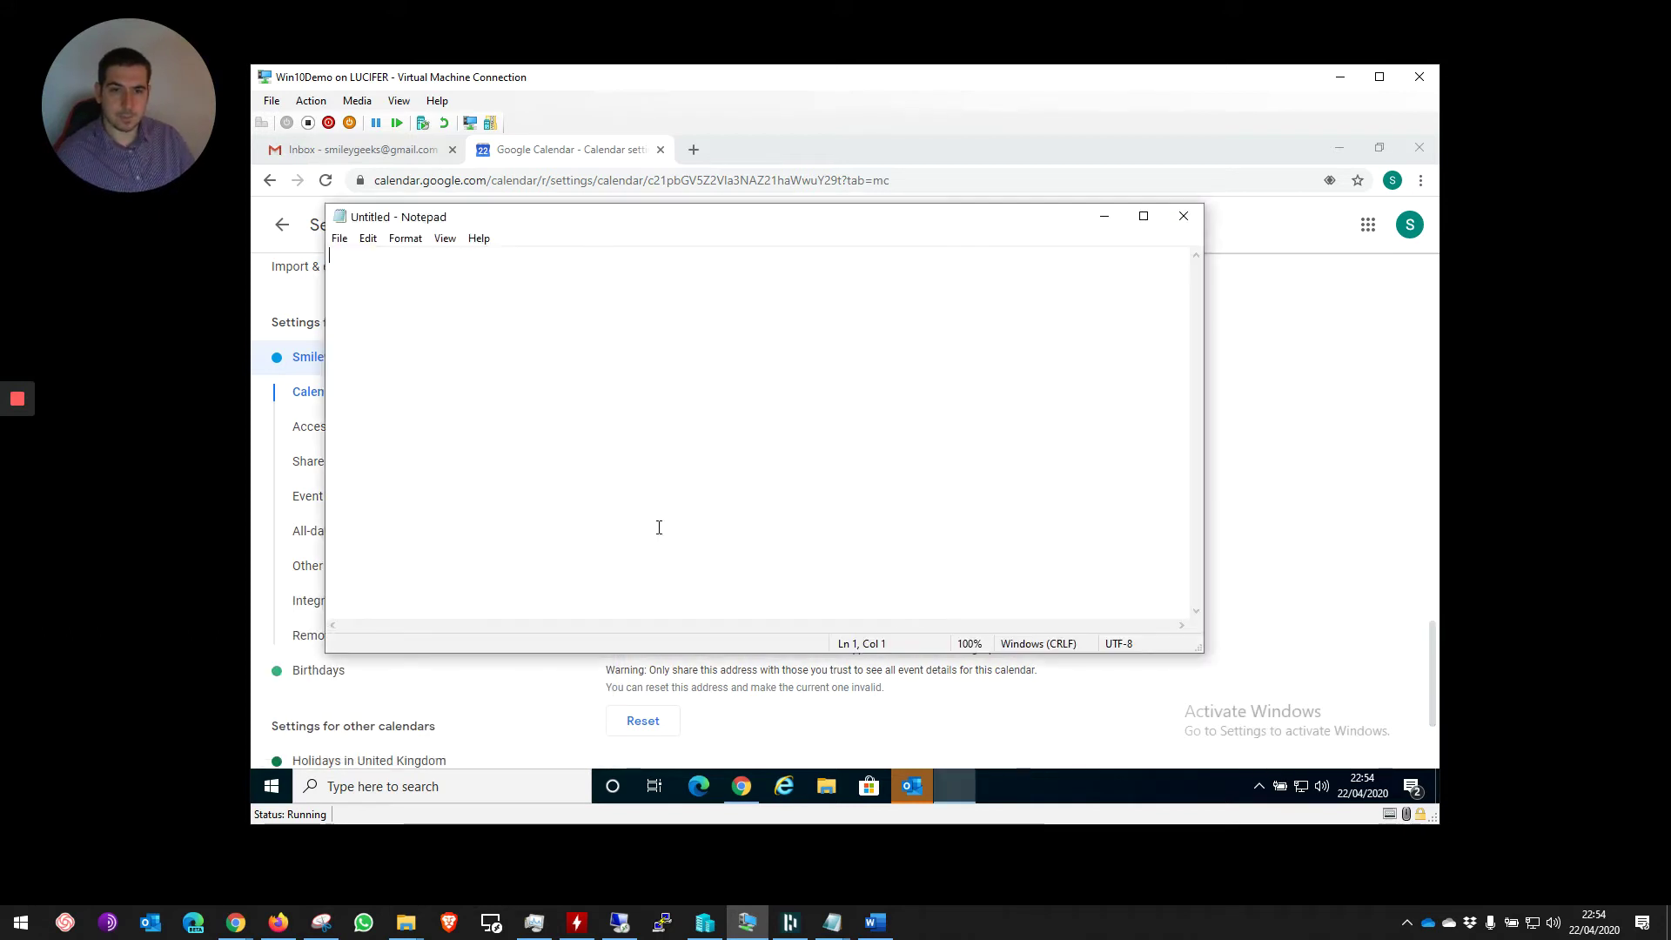
key(ctrl+v)
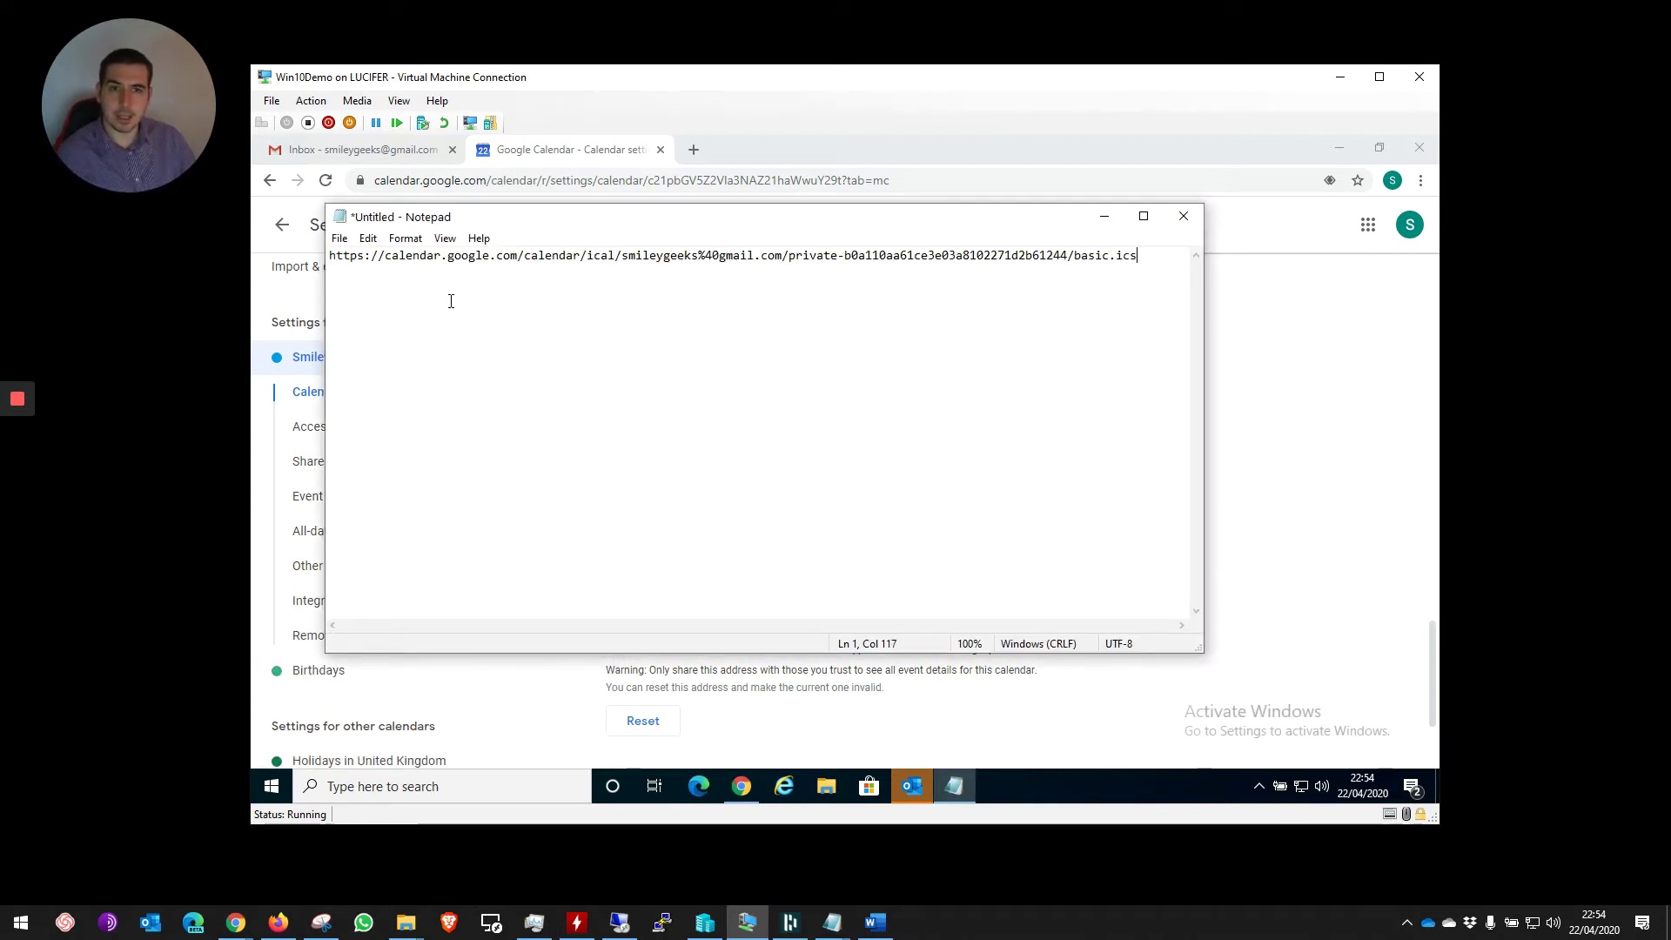
Inspect the pasted iCal address, including its private part and .ics ending
drag(391, 272, 1120, 265)
click(1146, 271)
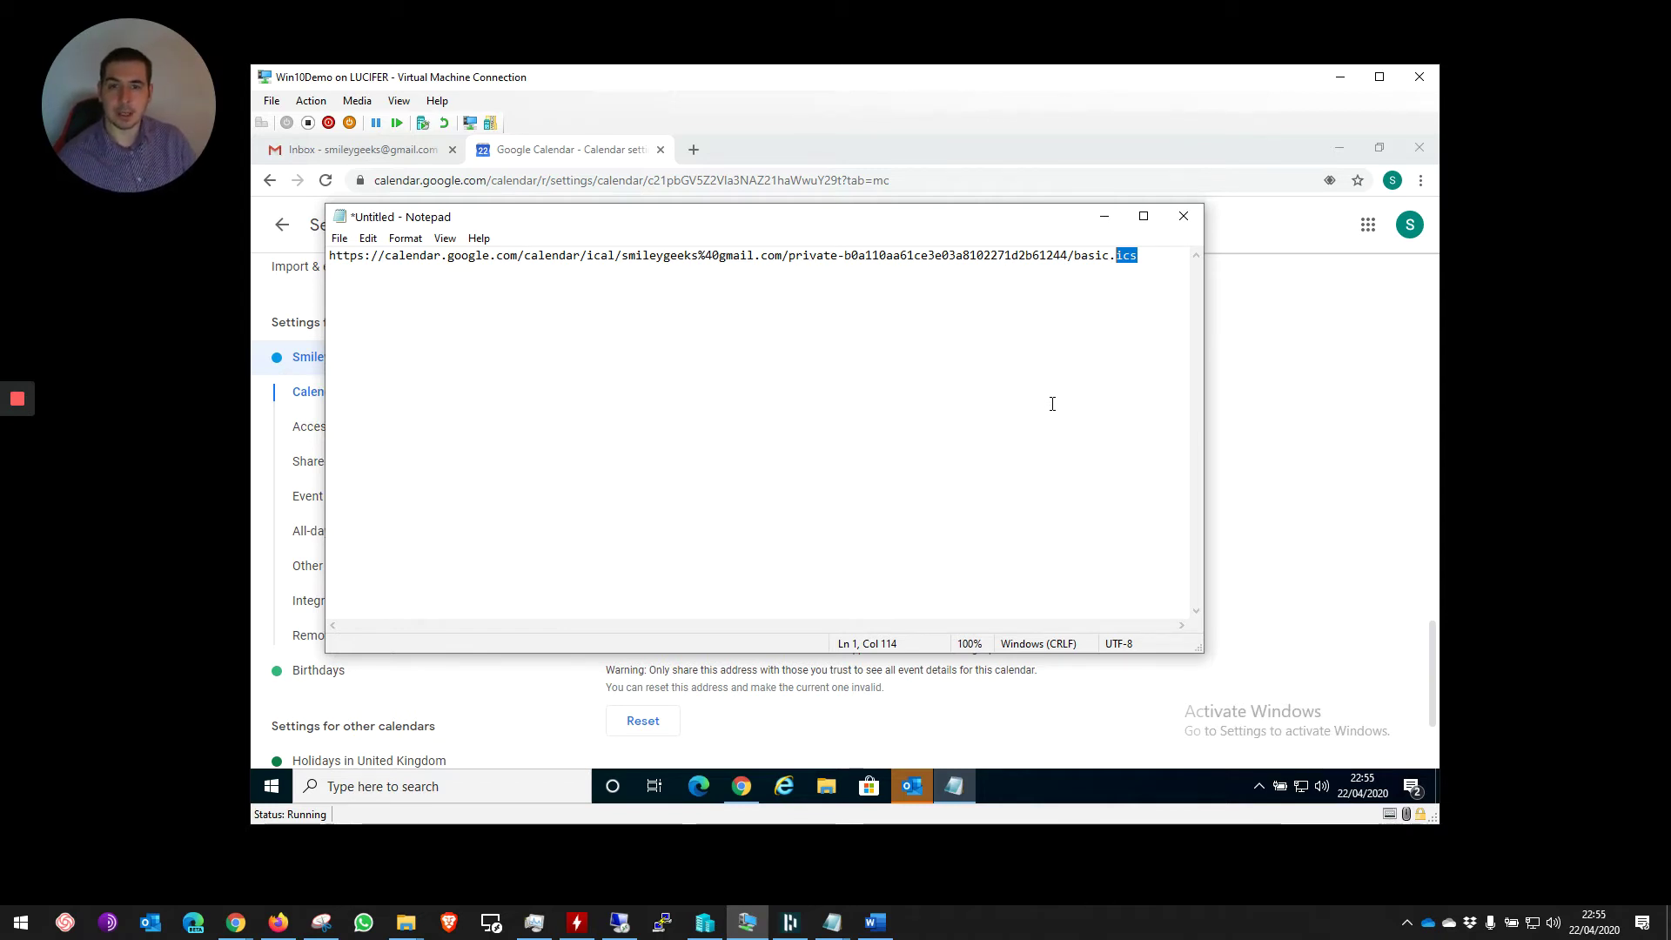
click(797, 372)
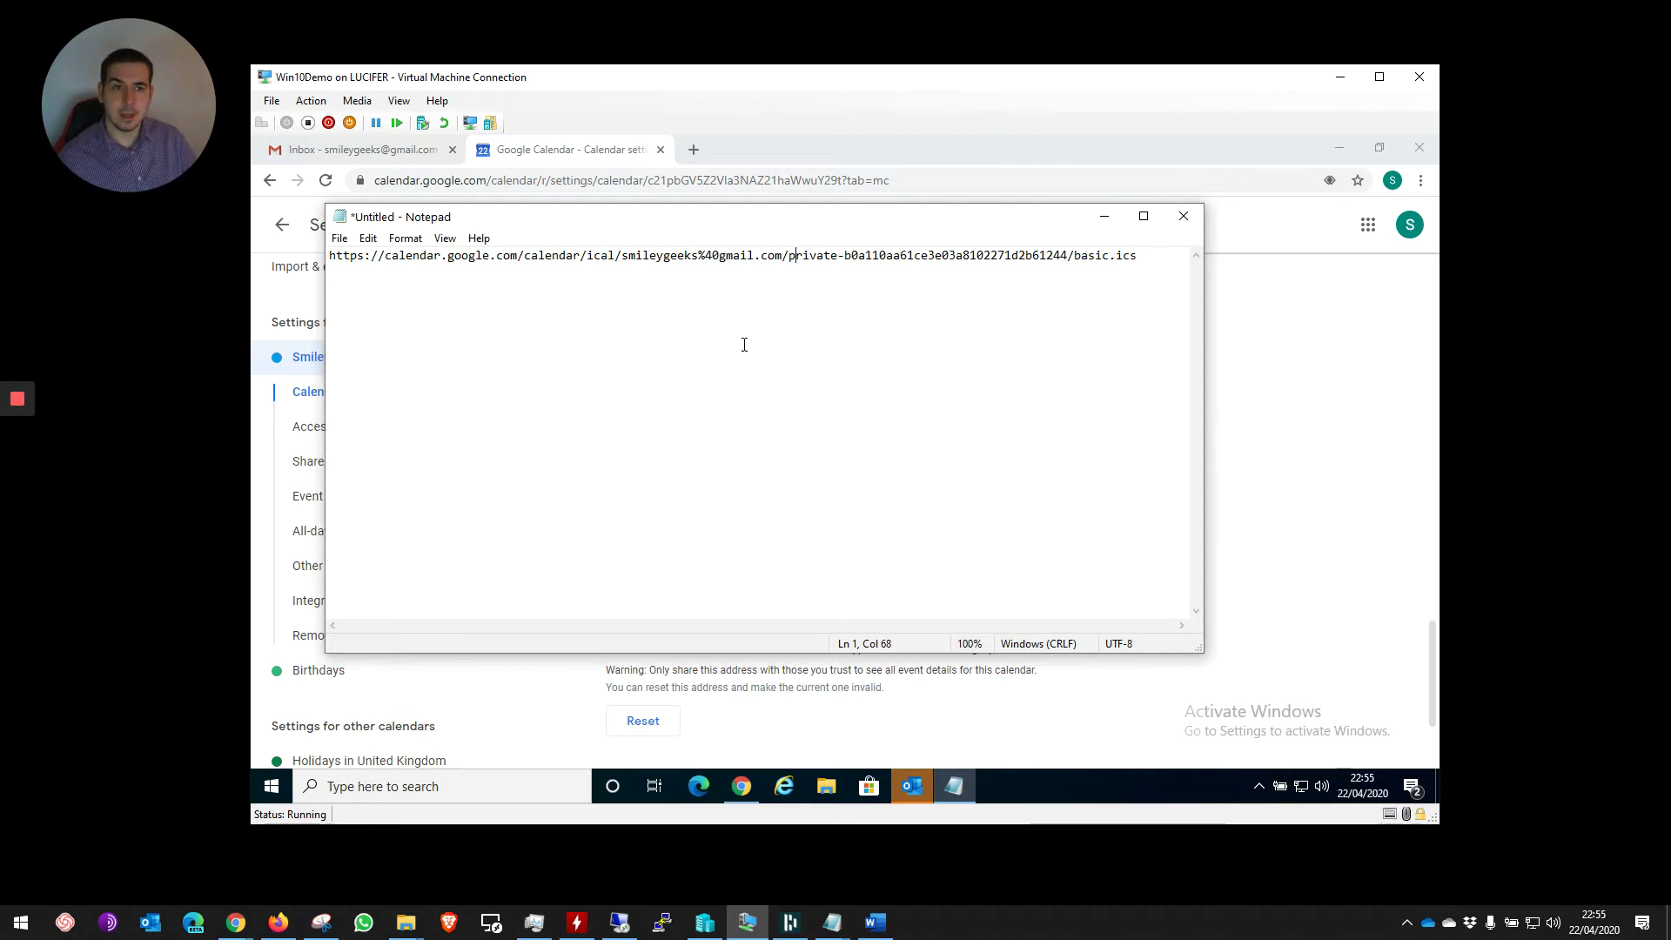
drag(1132, 255, 431, 299)
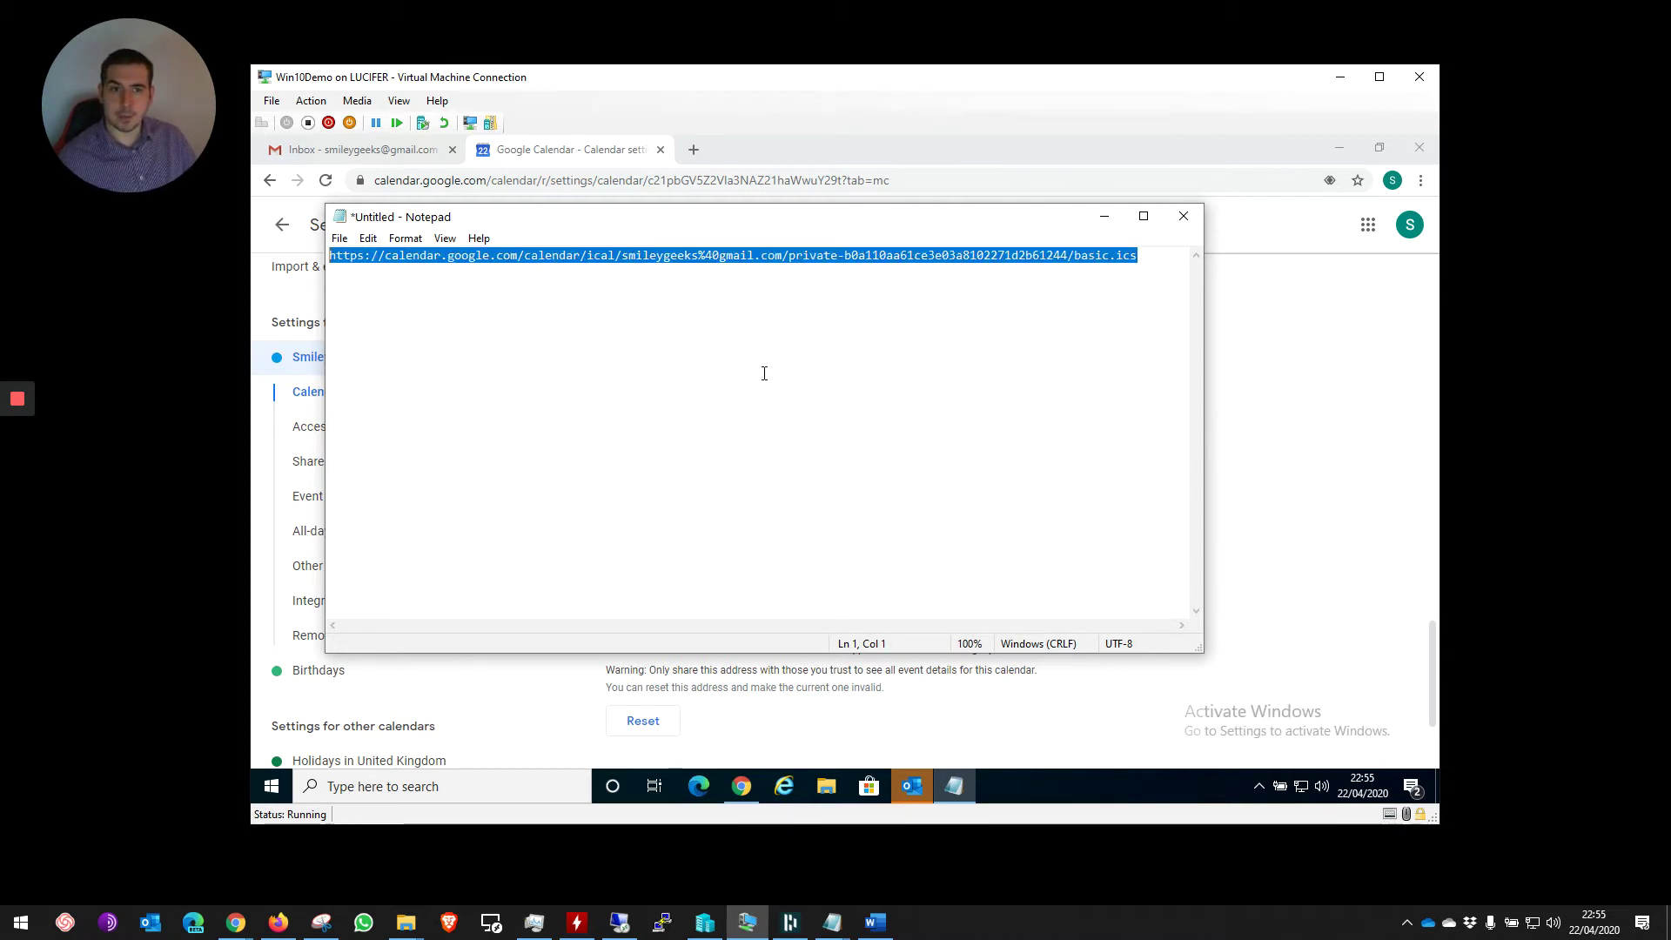
Switch to Outlook and open its calendar view
click(1263, 395)
mouse_move(915, 789)
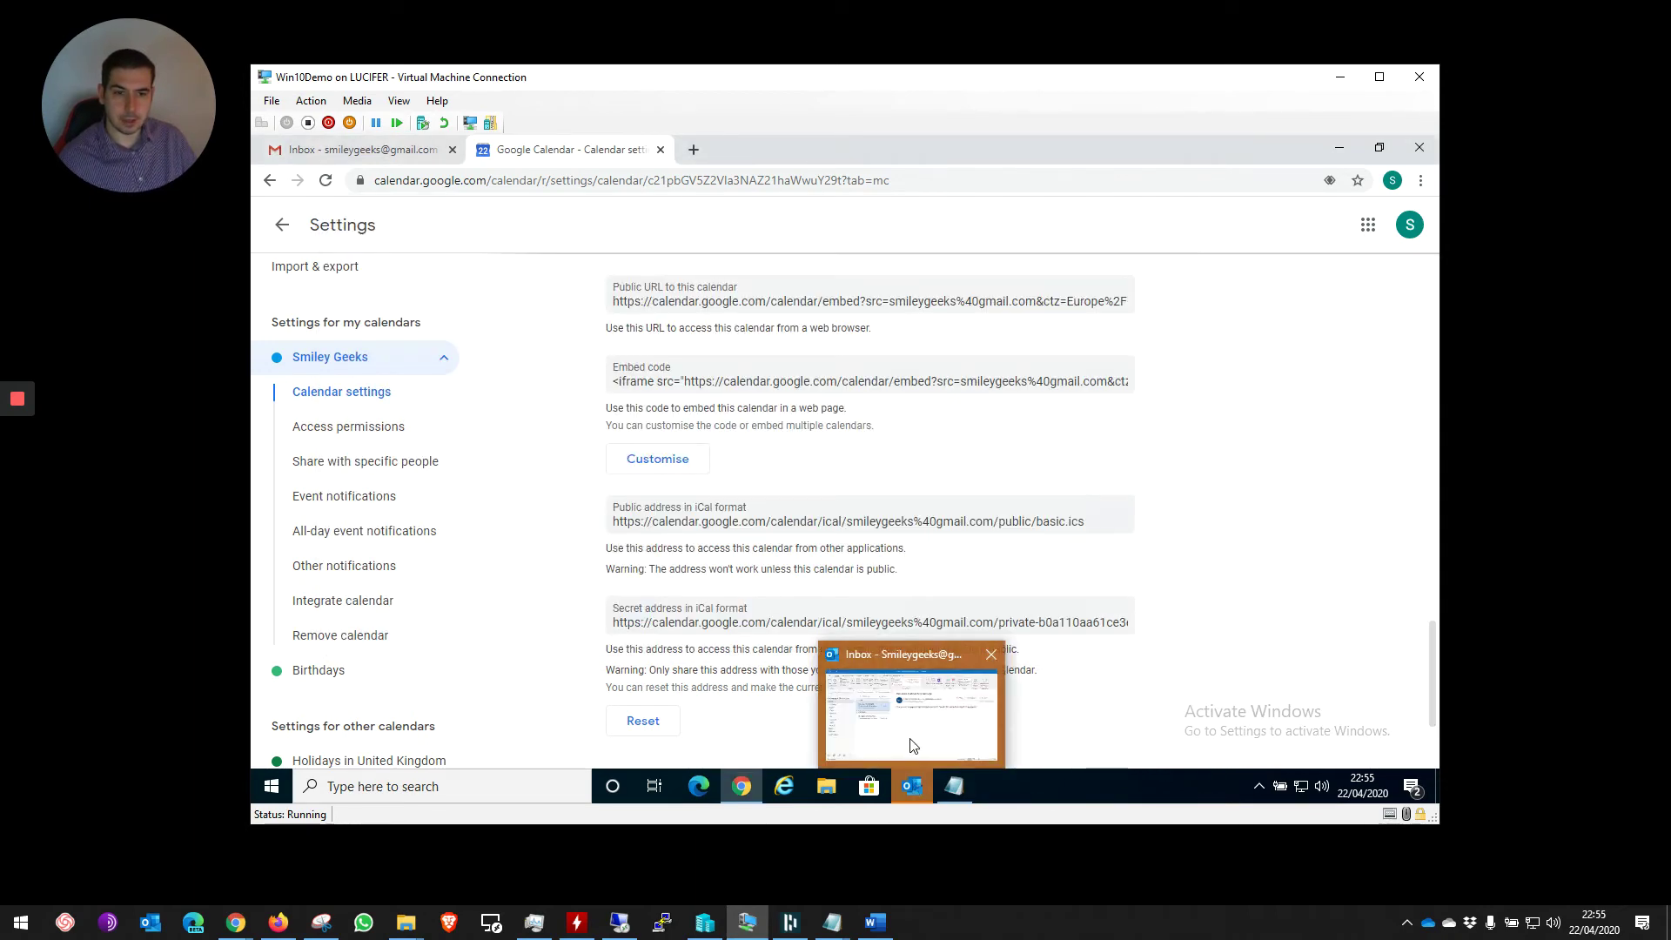
click(975, 696)
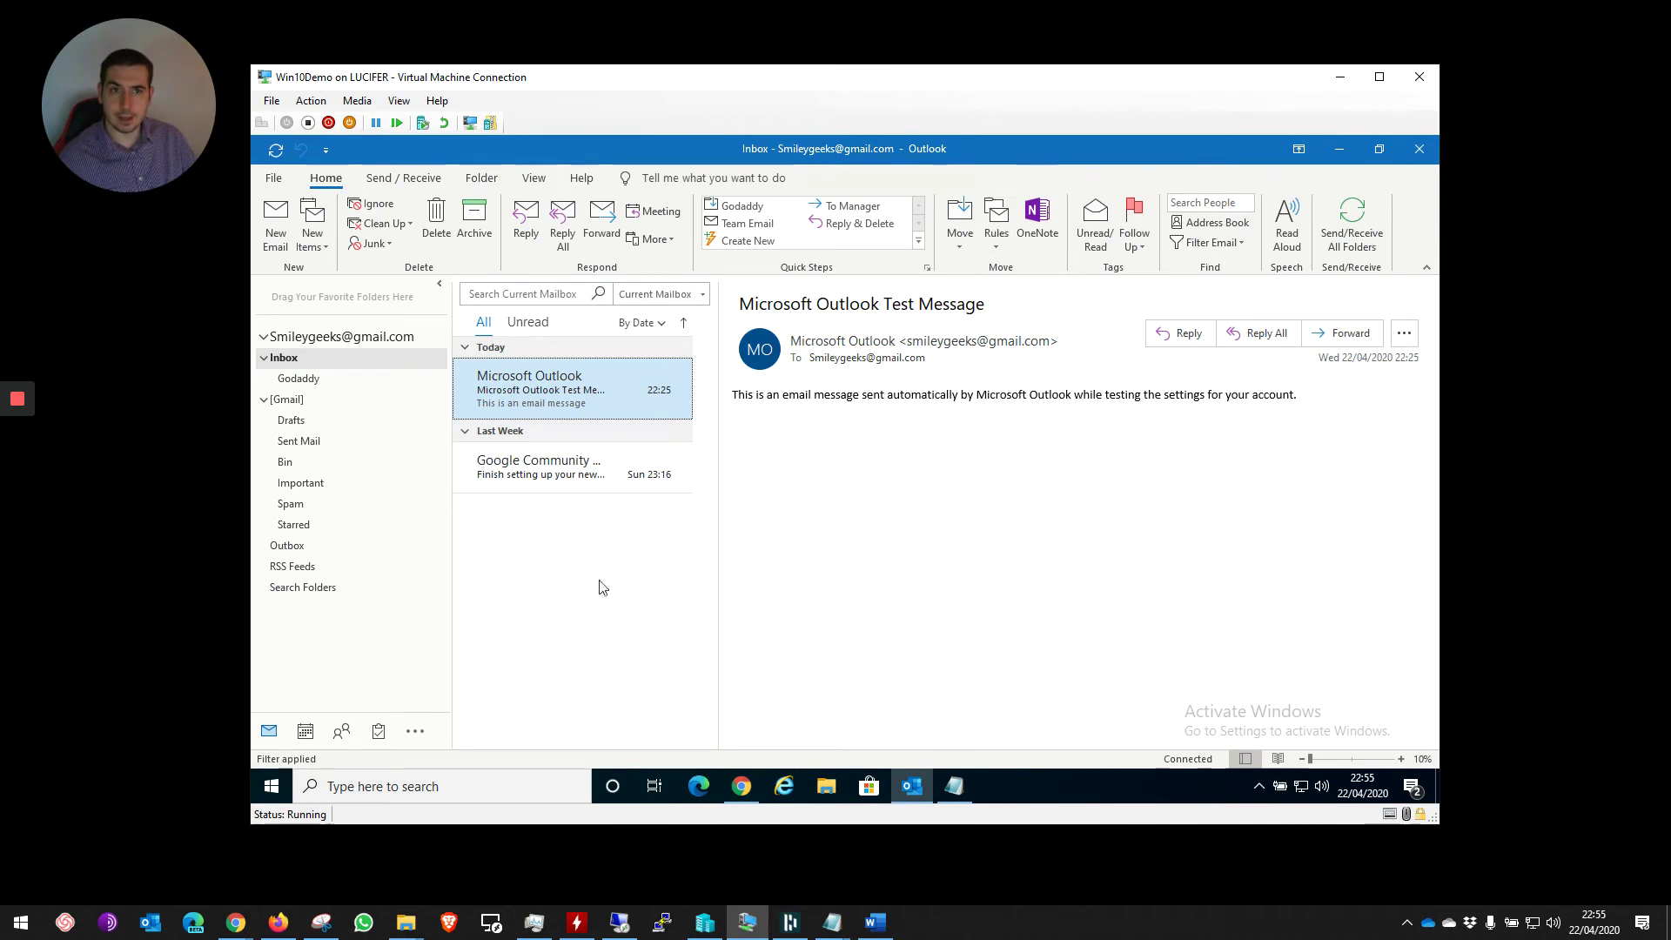
click(305, 731)
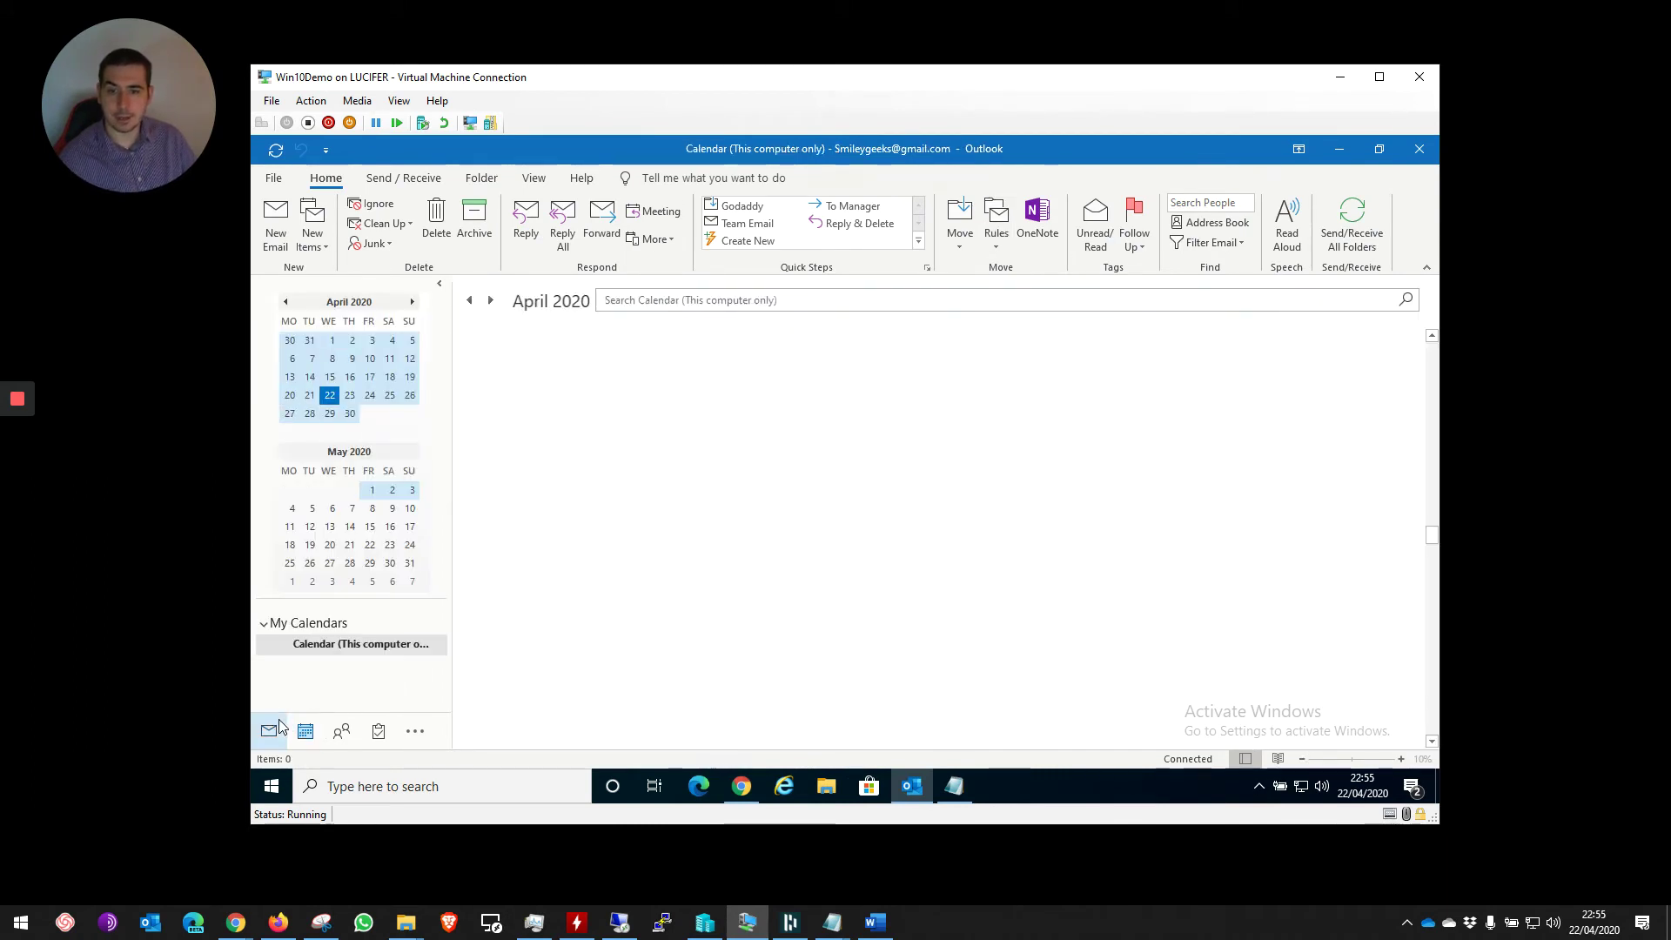
mouse_move(300, 735)
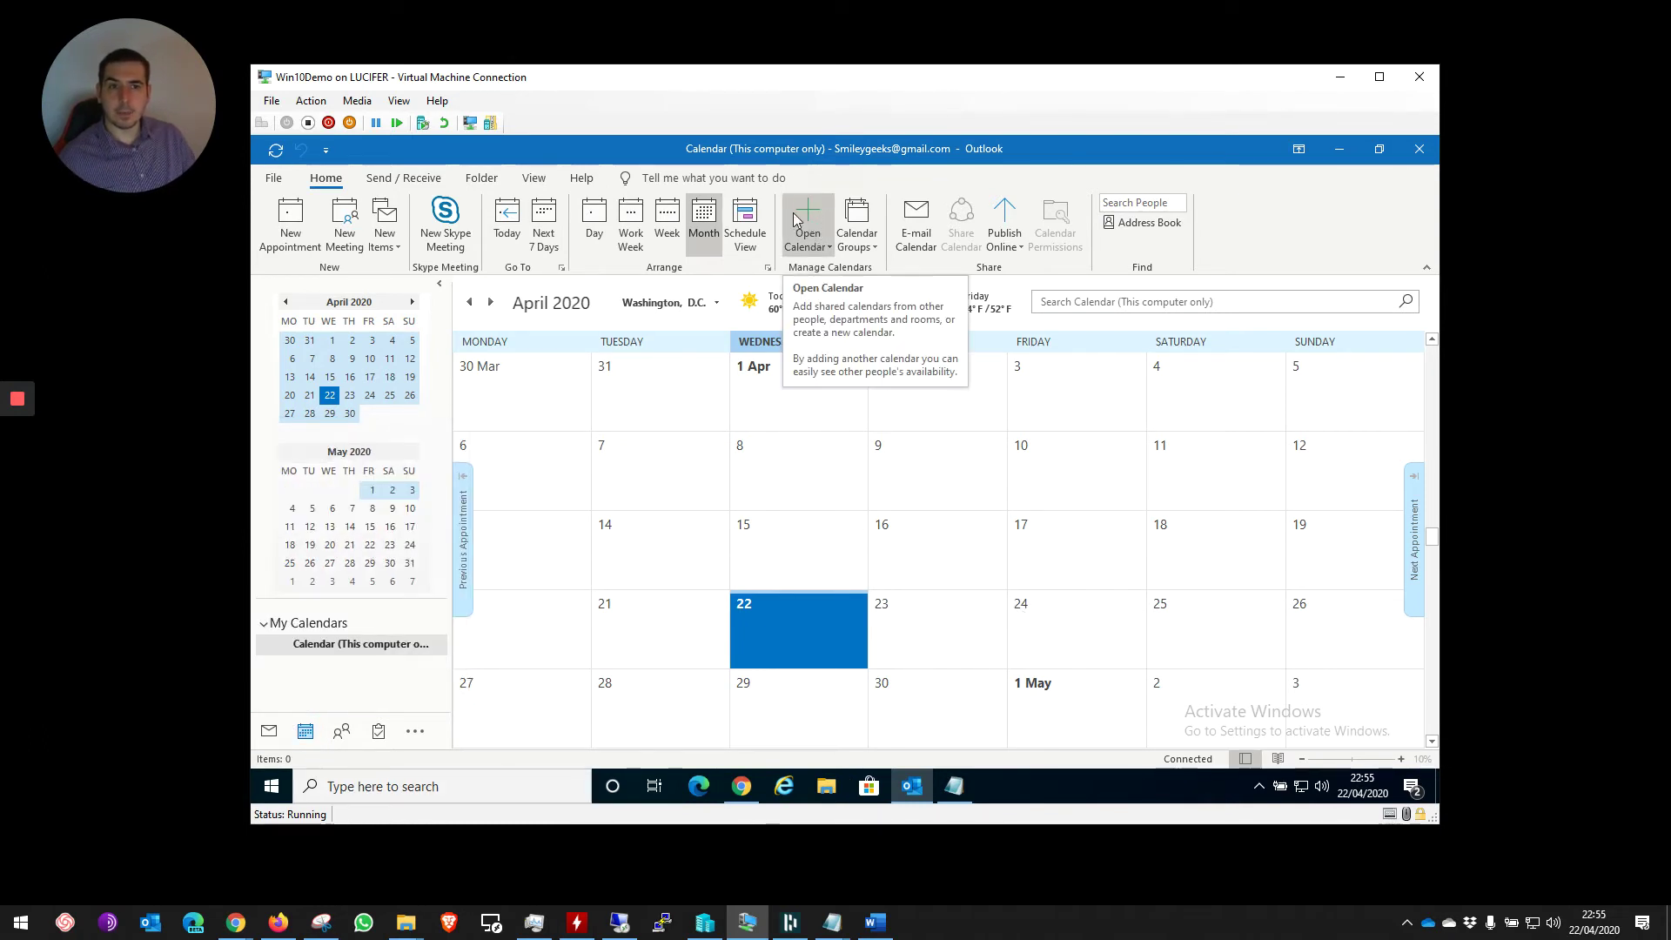
Create a new internet calendar subscription using the copied secret iCal address as its location
click(822, 248)
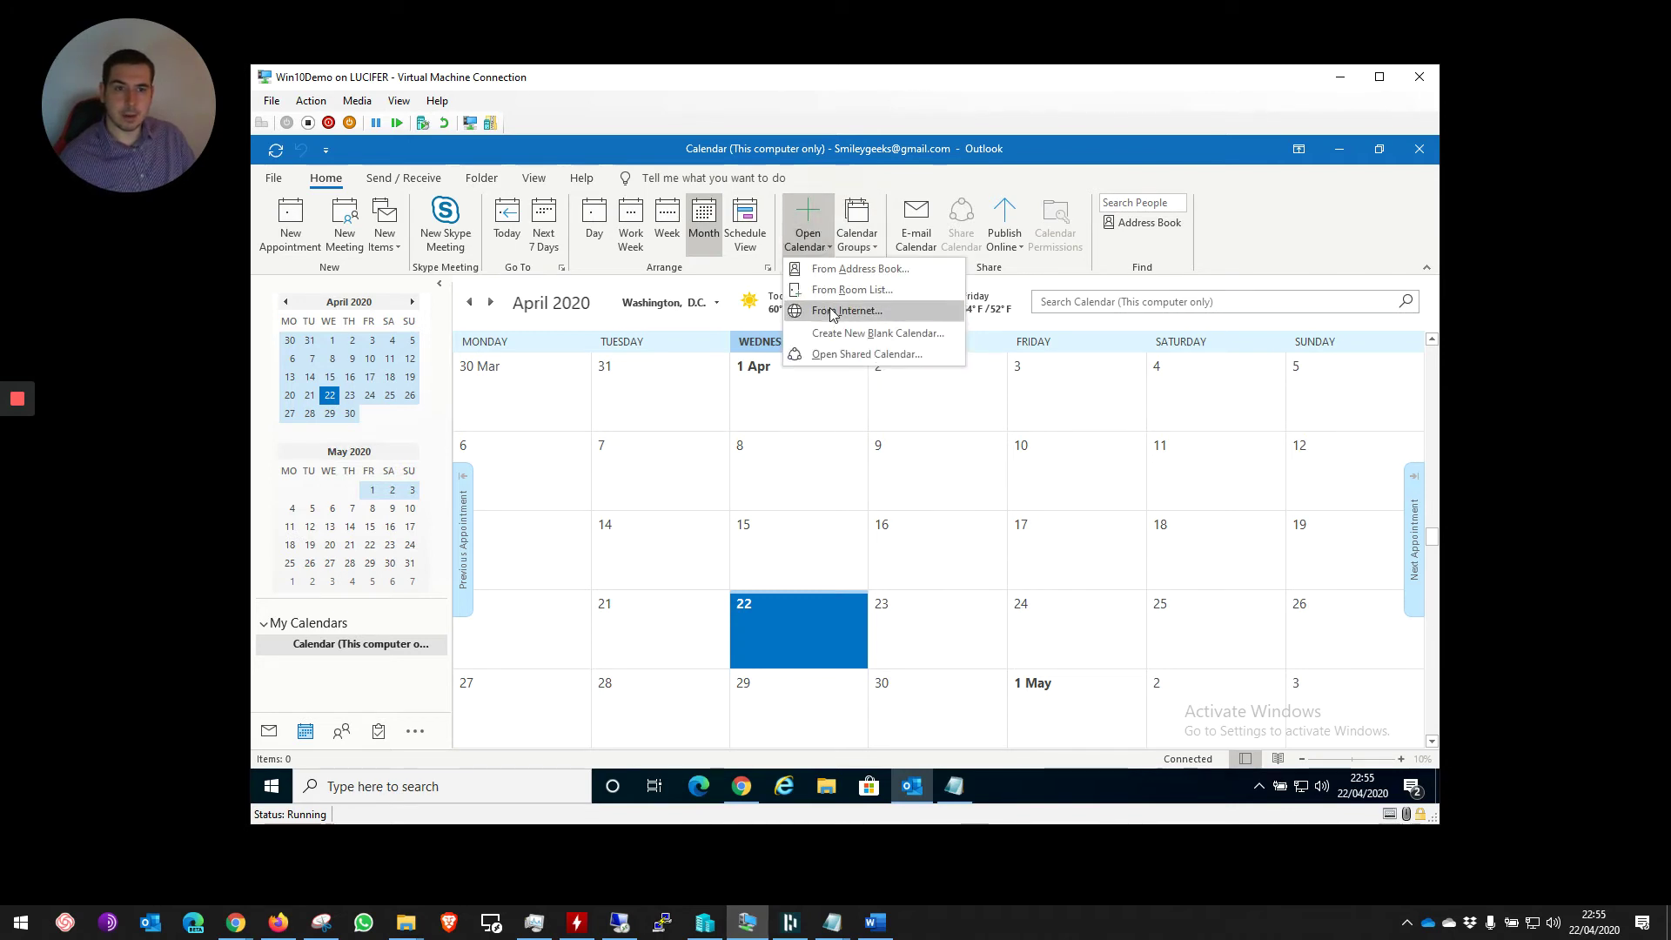
click(861, 312)
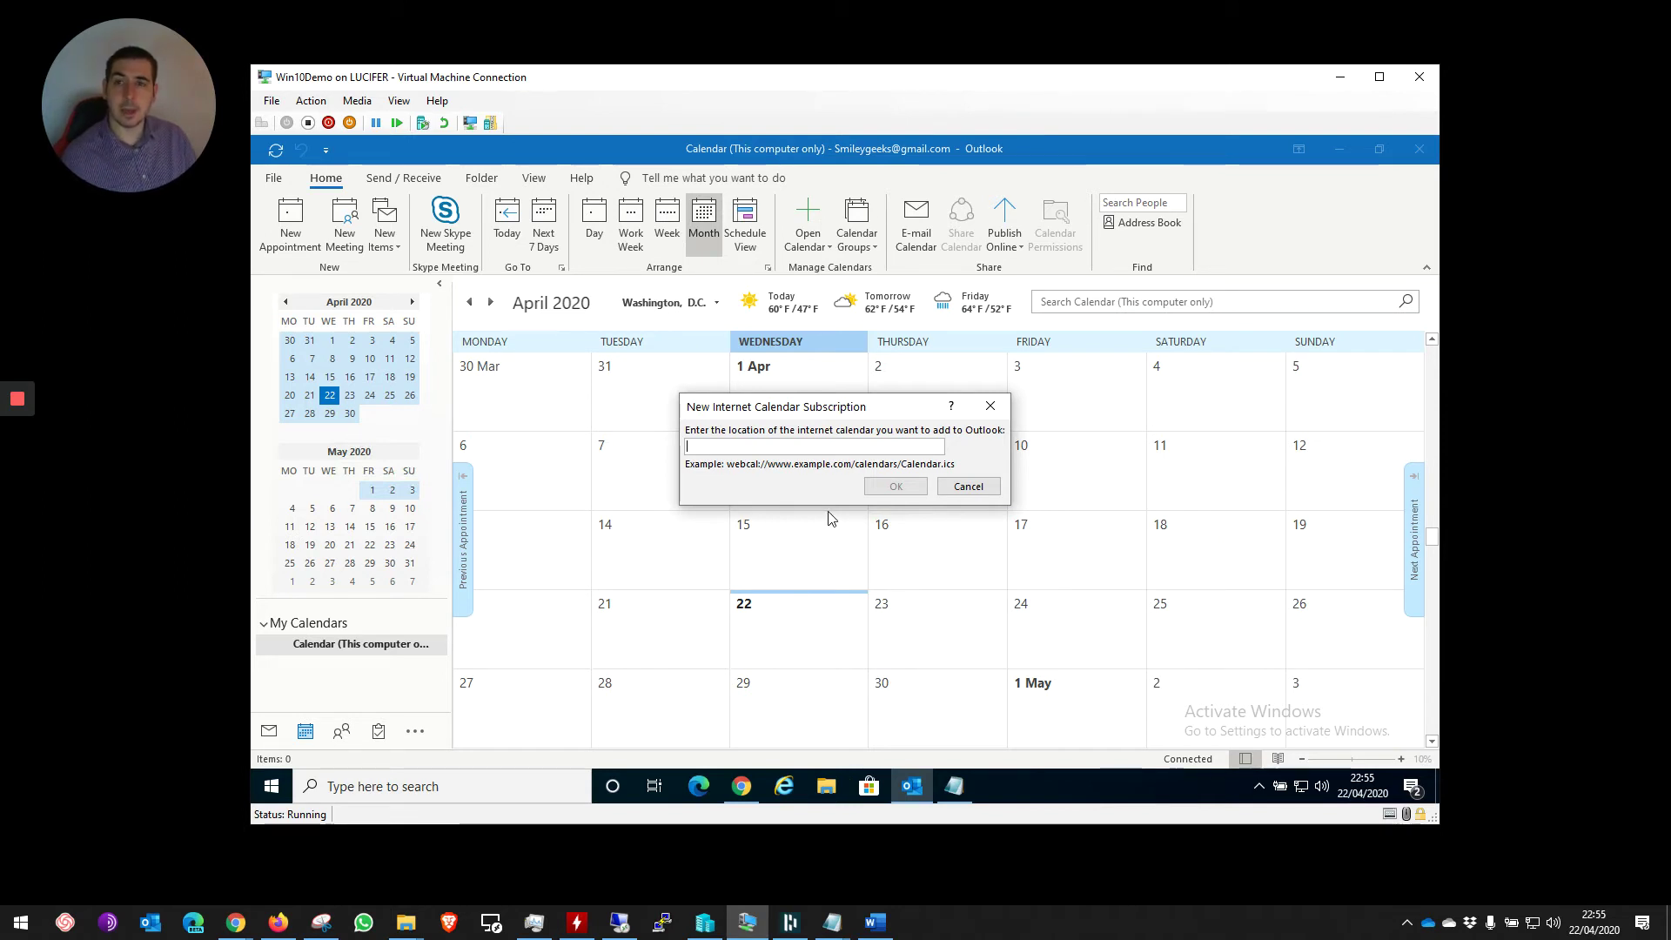
key(ctrl+v)
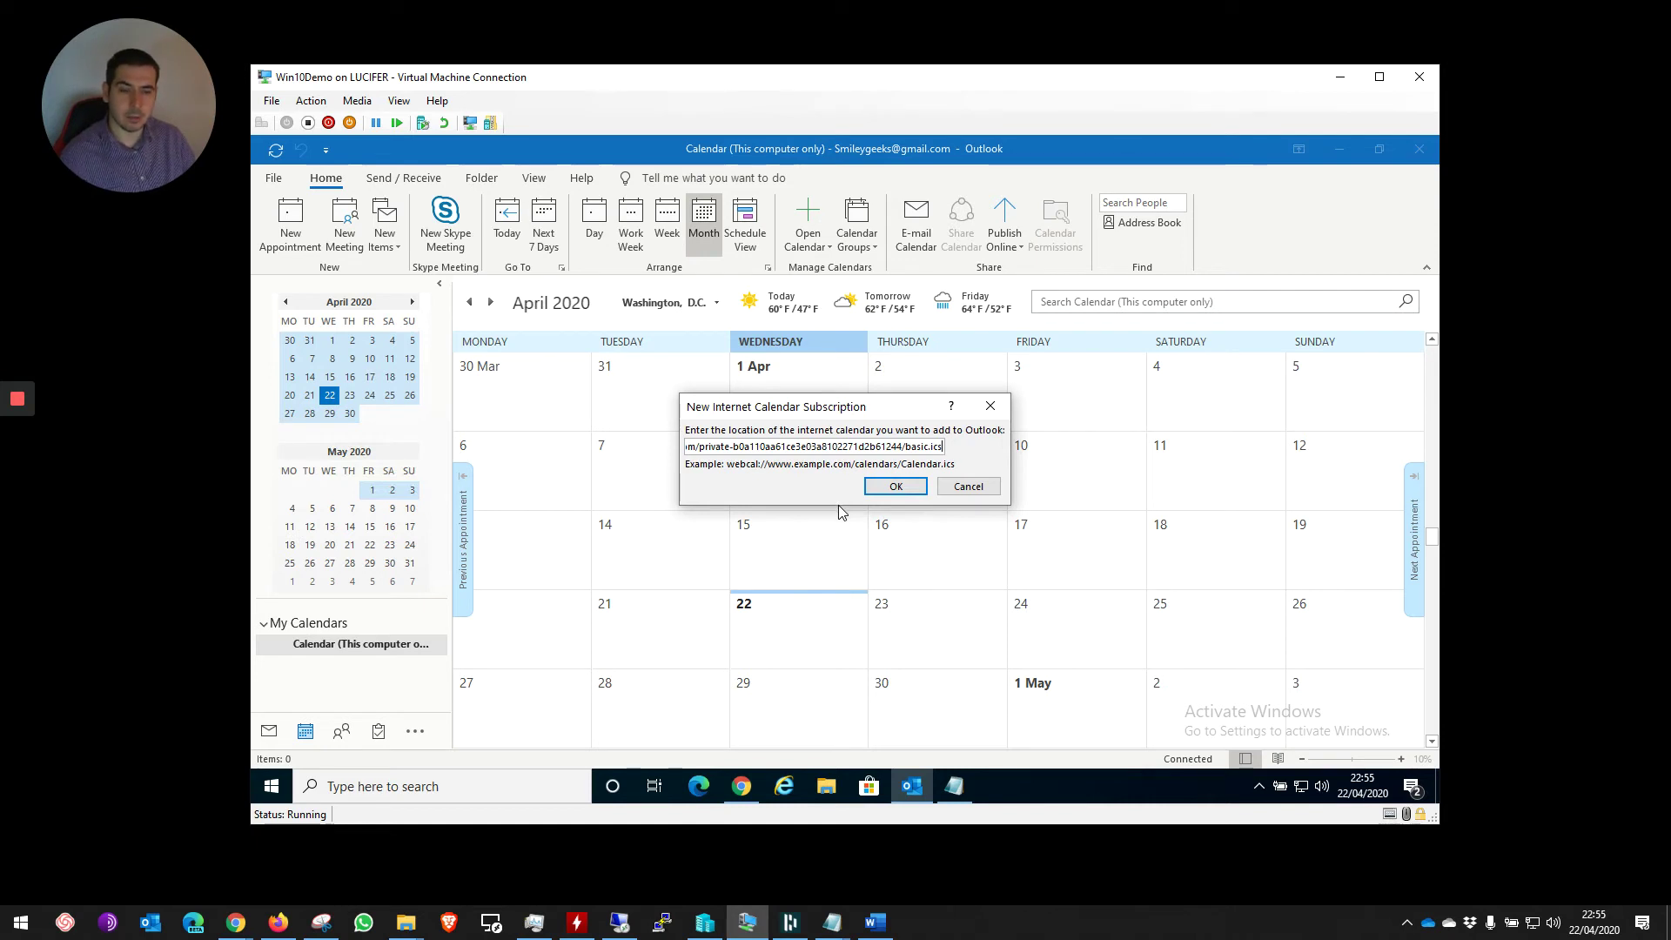
click(885, 487)
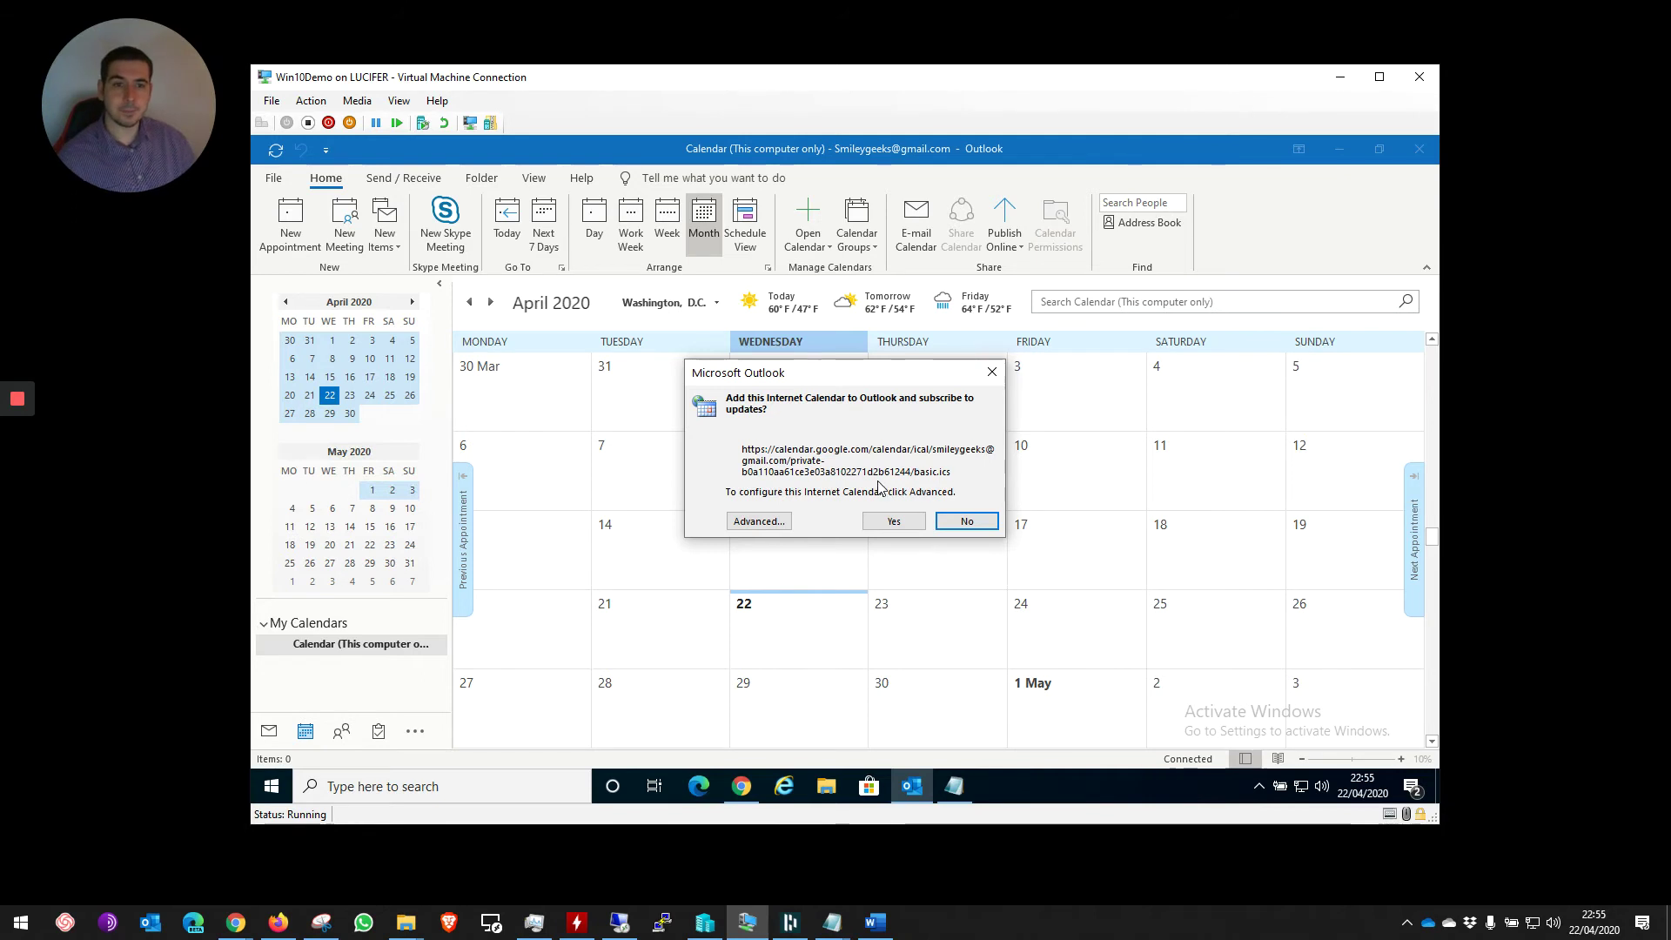
In the advanced subscription options, set the internet calendar's folder name to Smiley Geeks
click(761, 521)
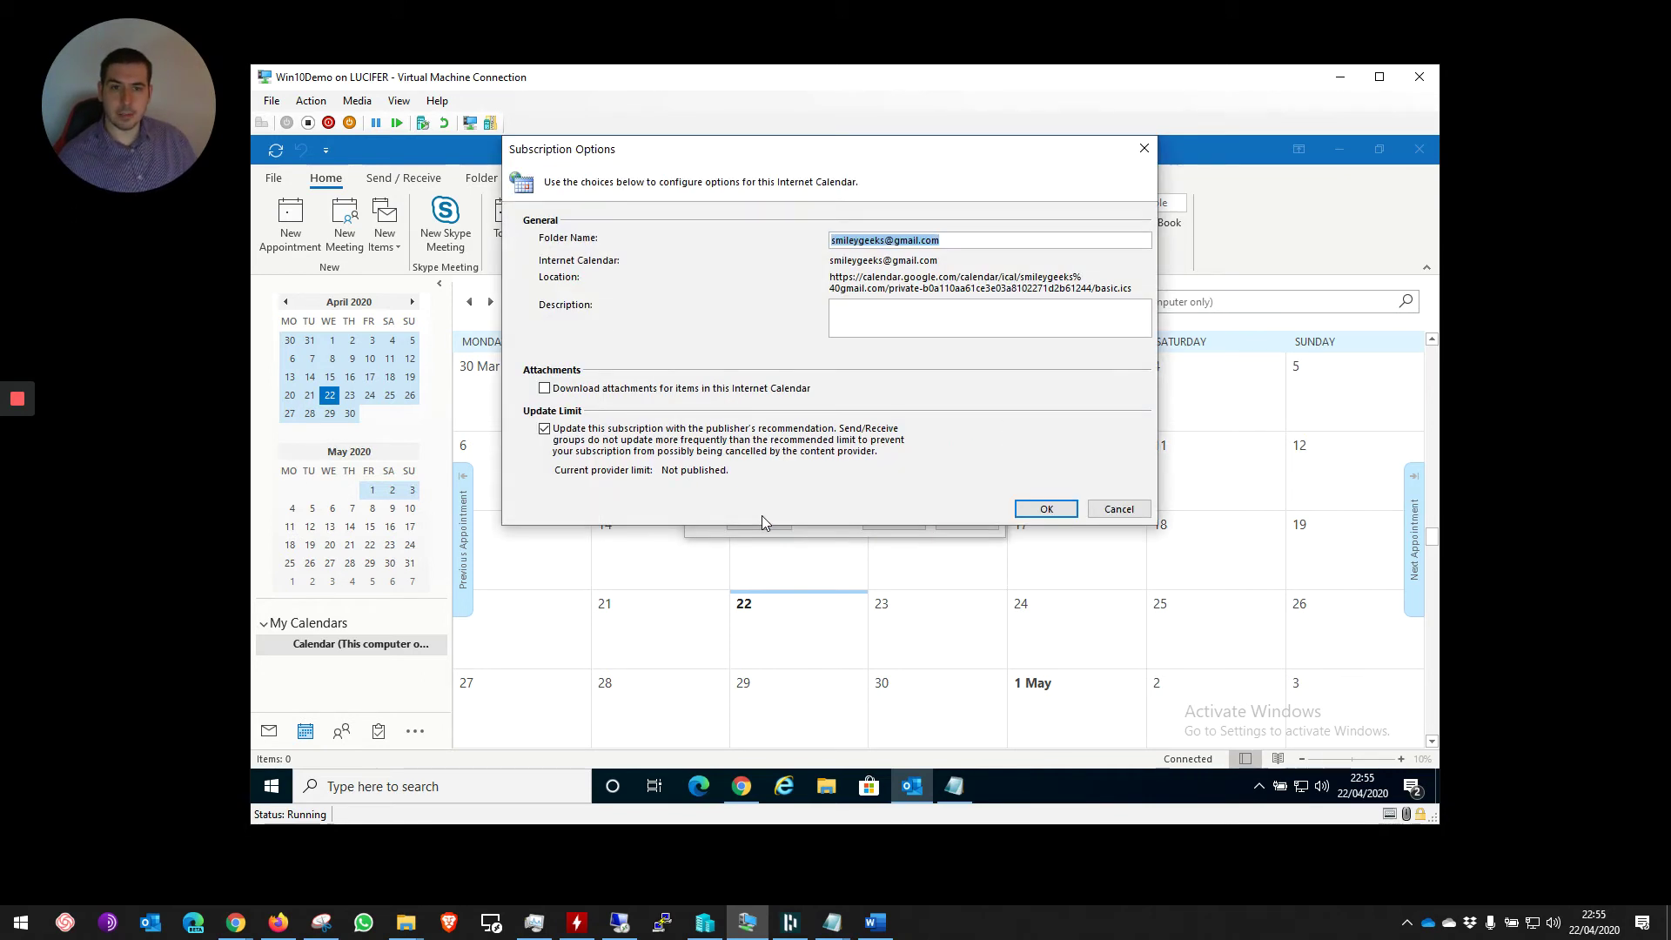
click(904, 242)
drag(886, 243, 940, 242)
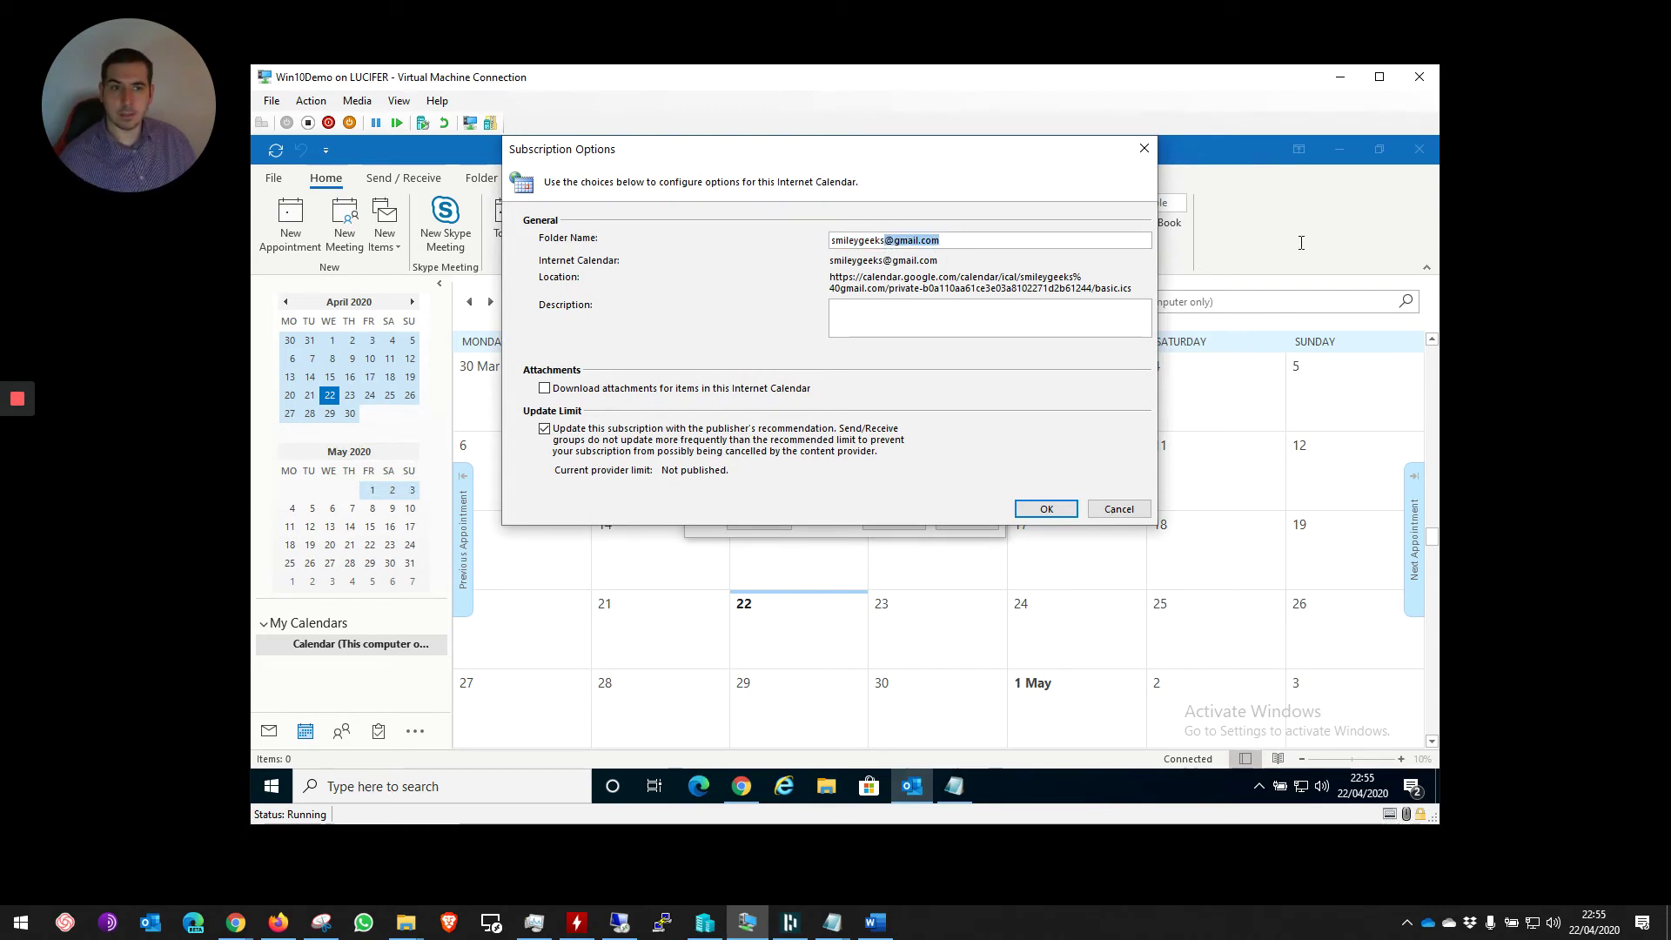
key(Delete)
key(Home)
key(Delete)
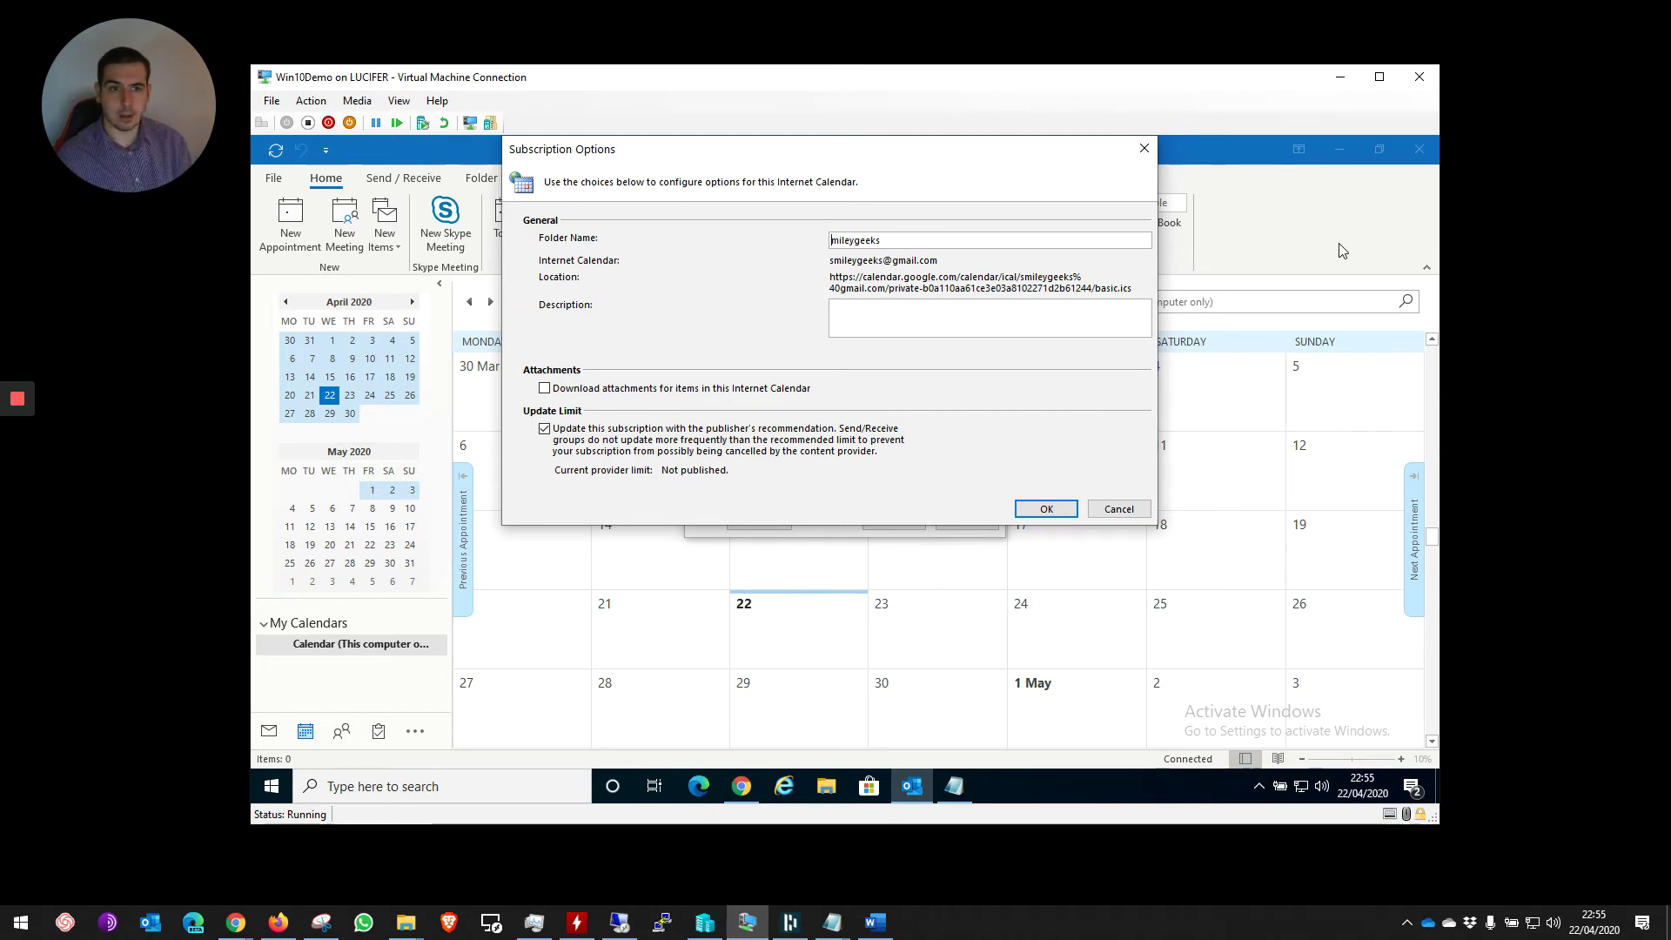
text(S)
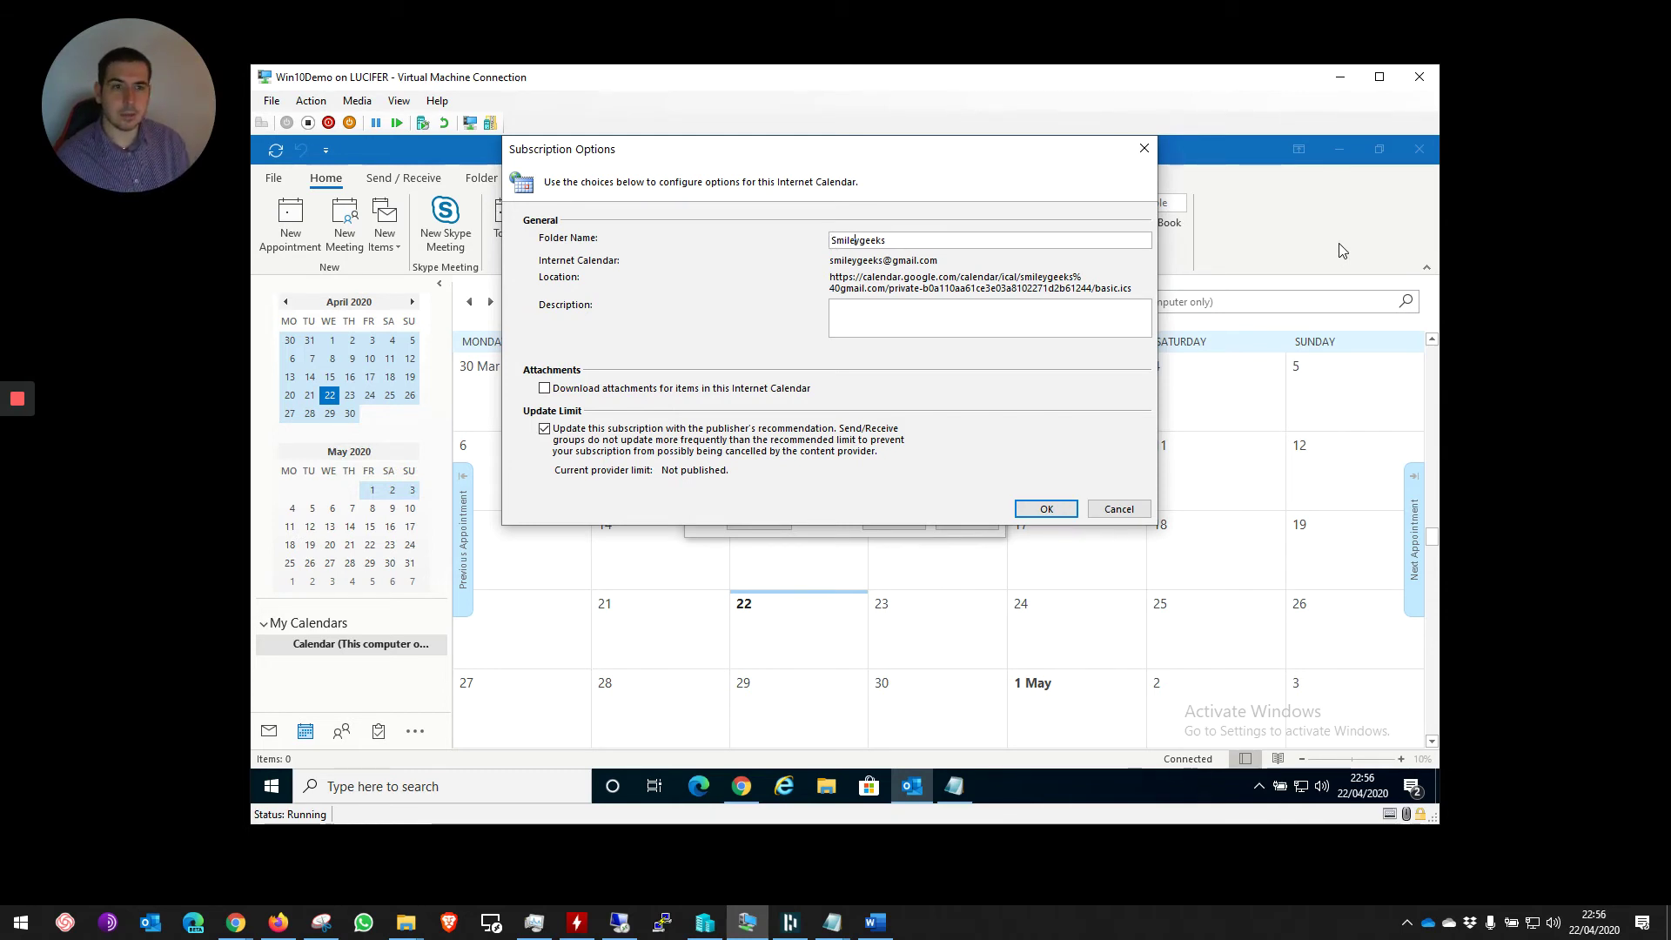
key(Right)
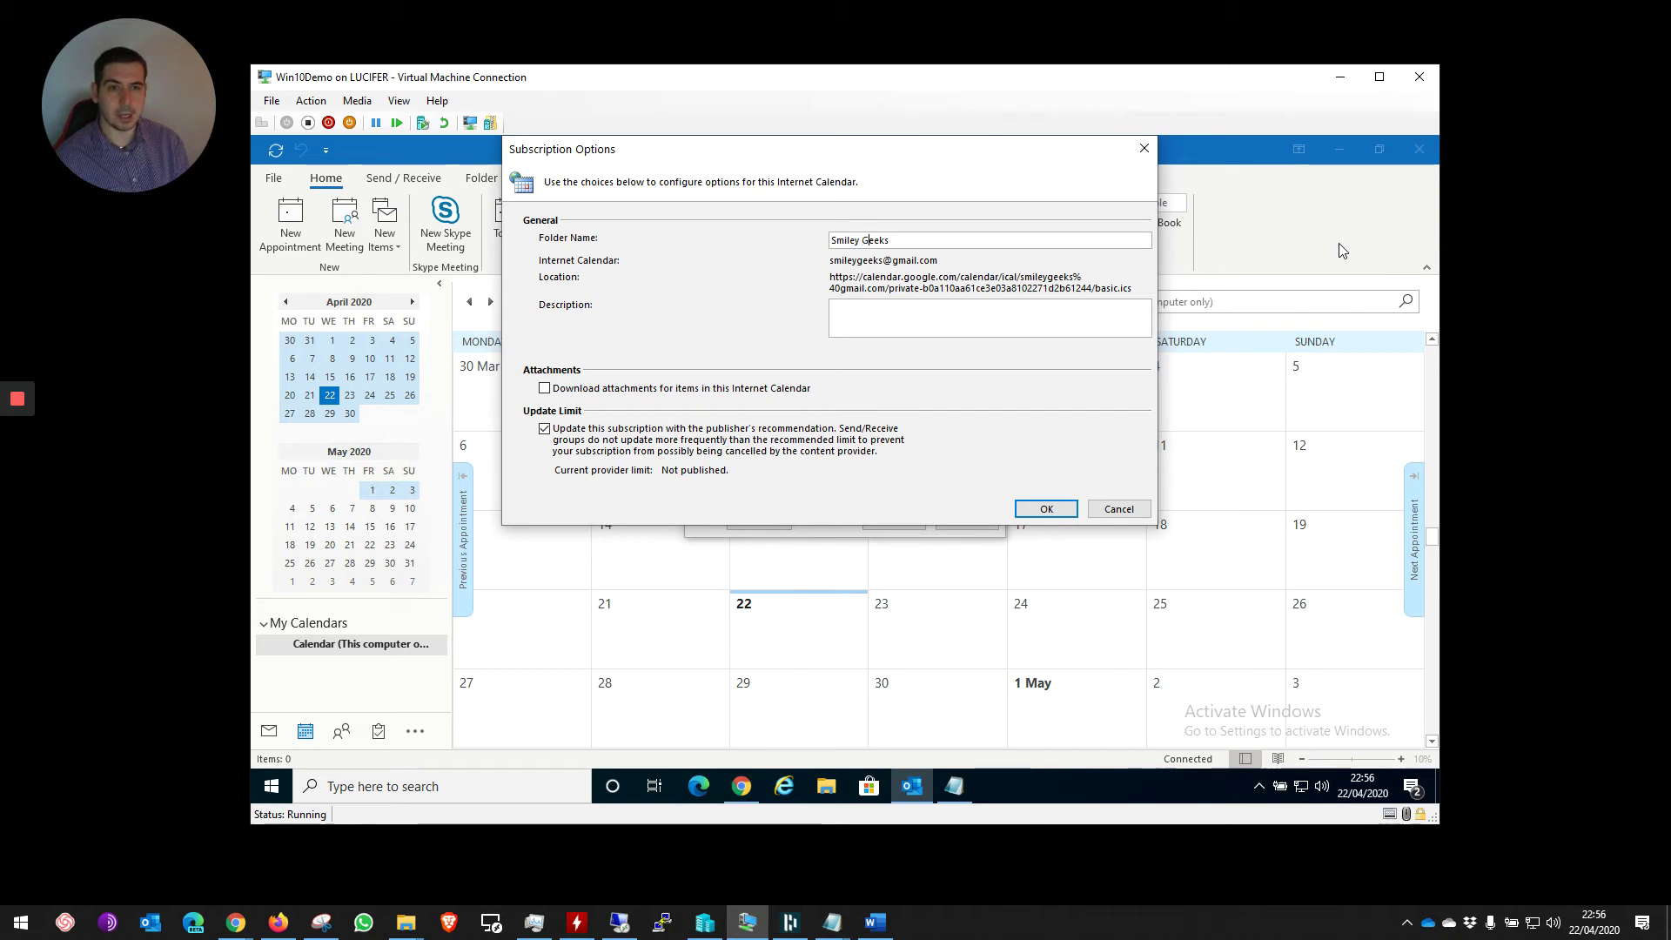
text(G)
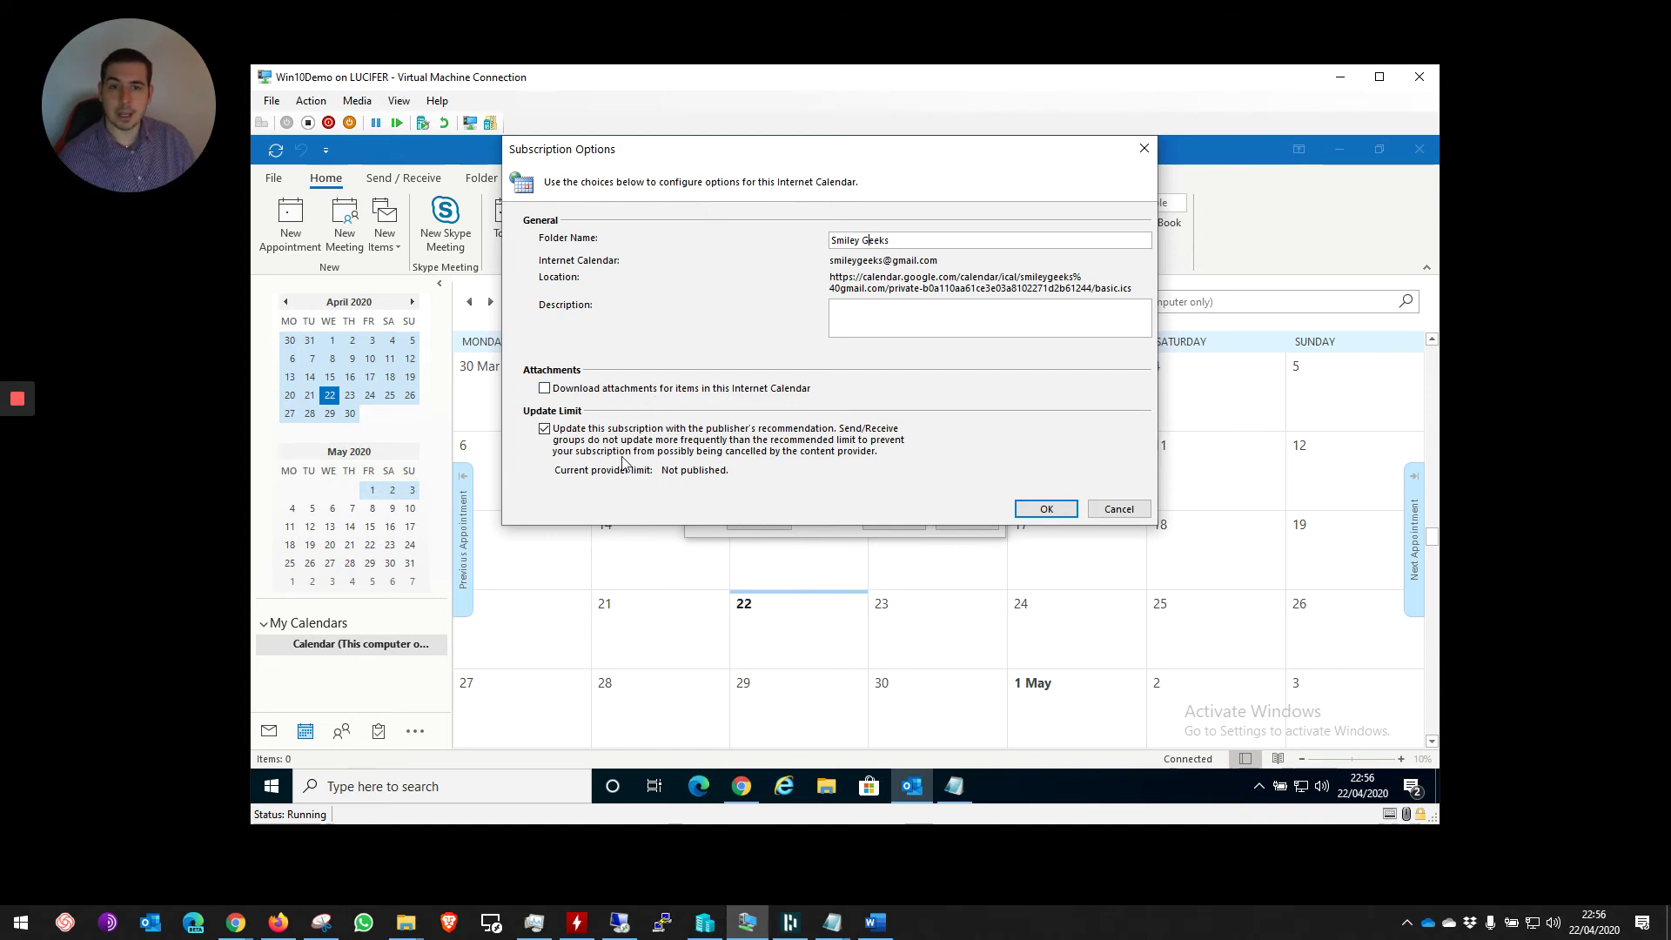
Enable downloading attachments for items in this internet calendar and add the subscription to Outlook
click(544, 427)
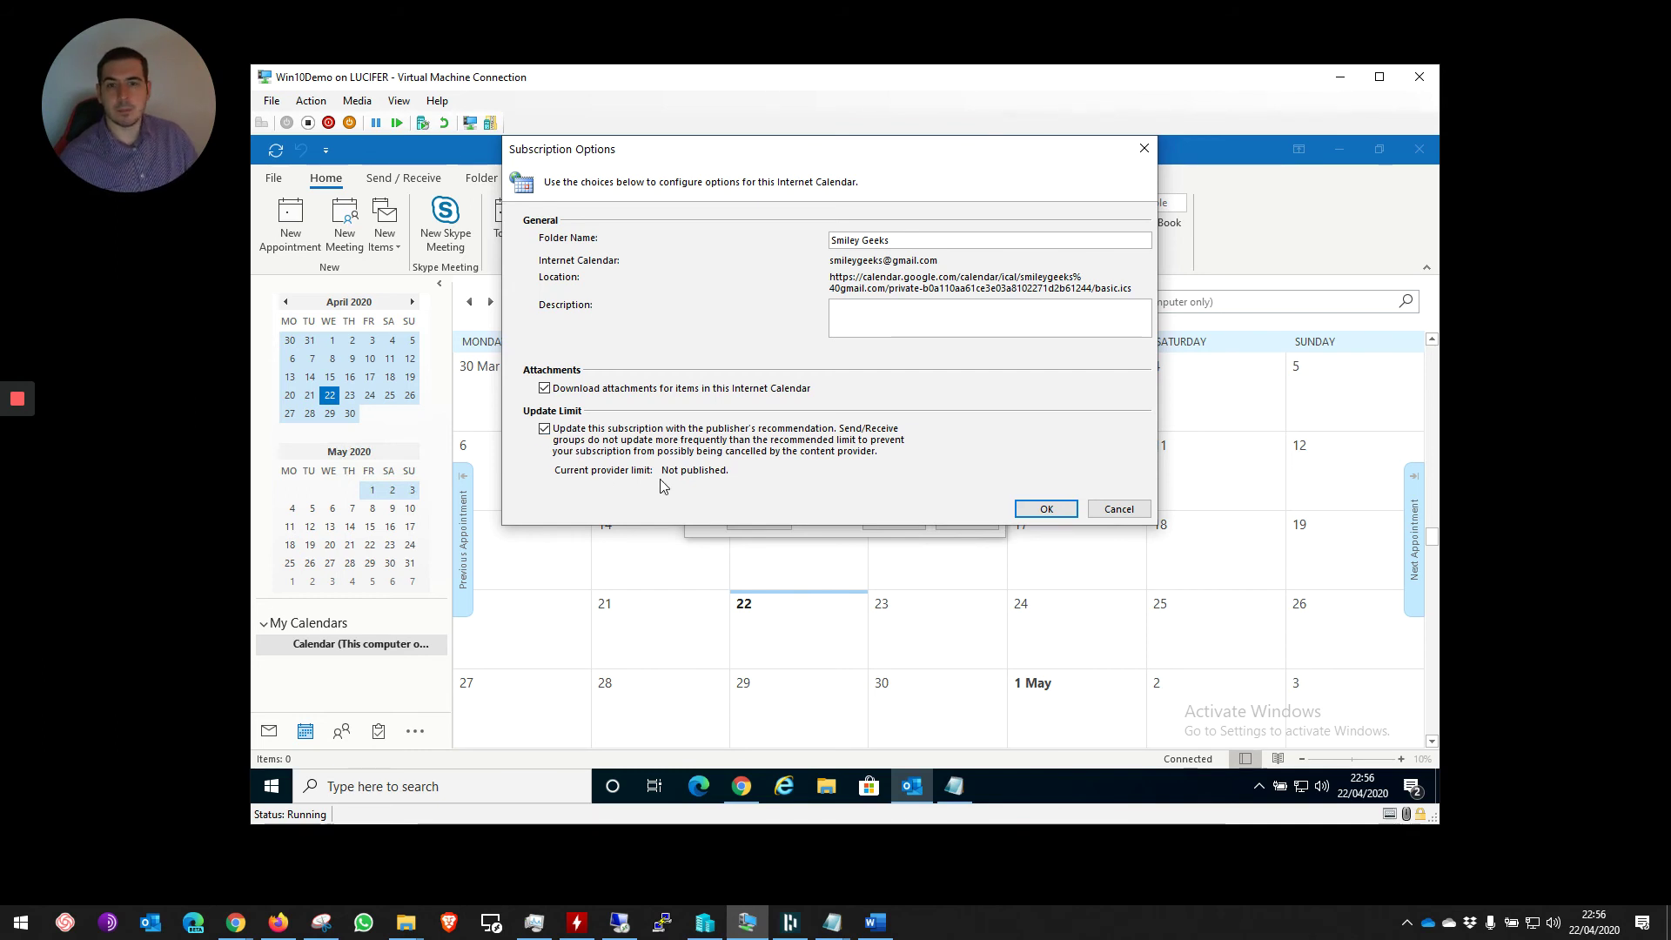
click(1046, 509)
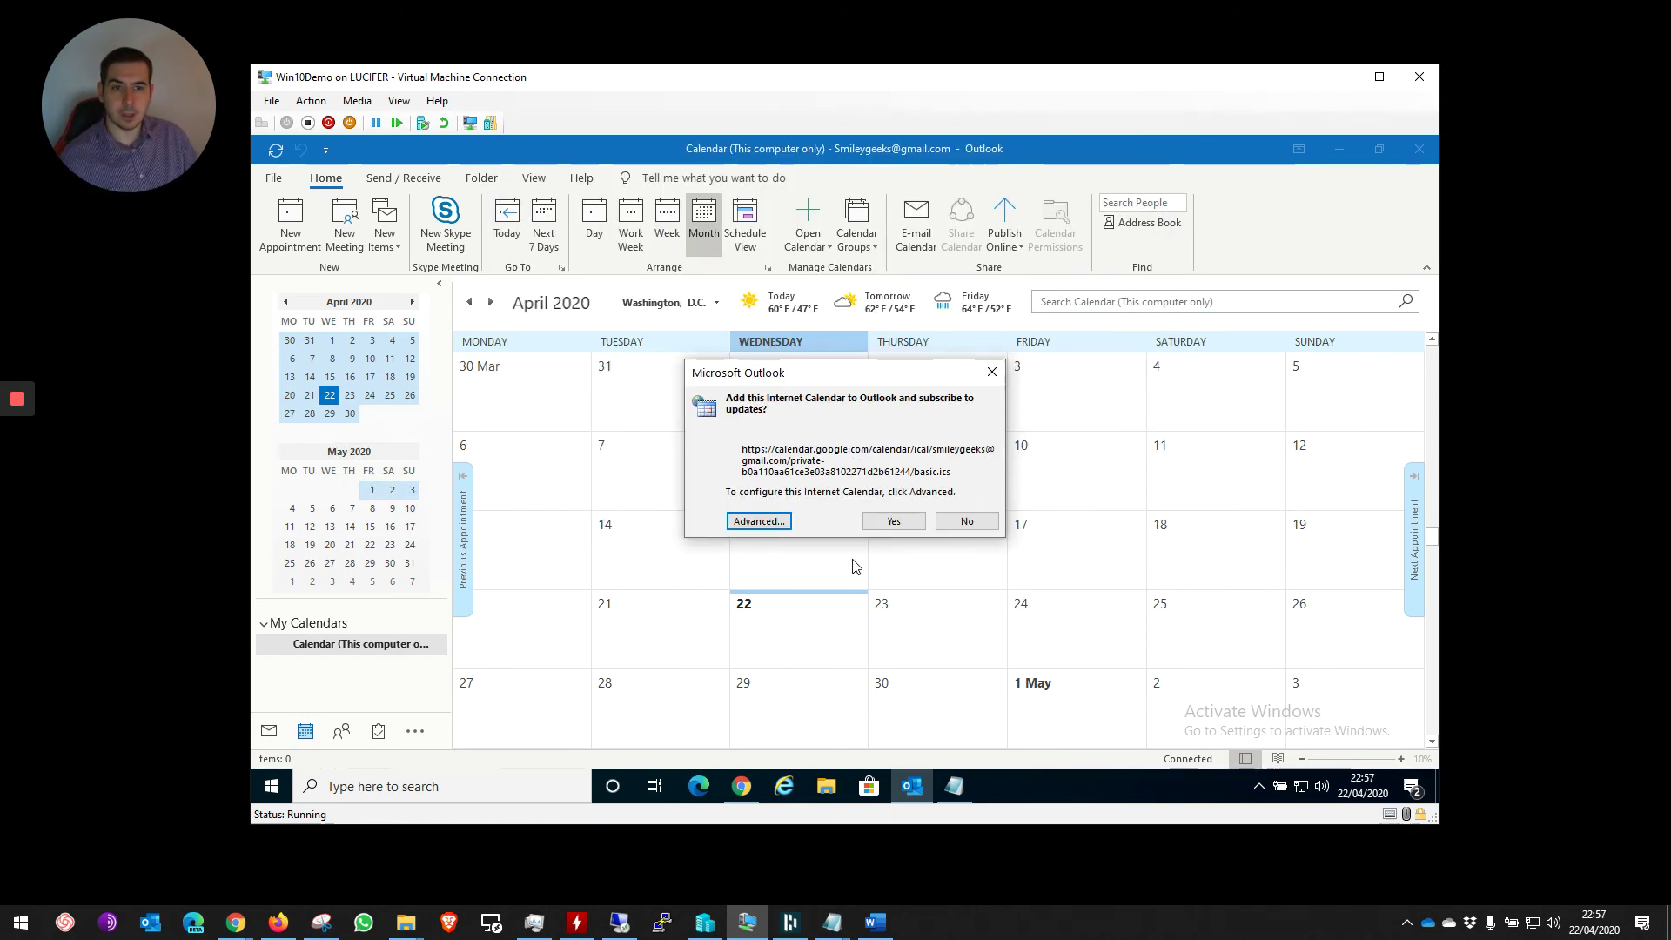
click(891, 520)
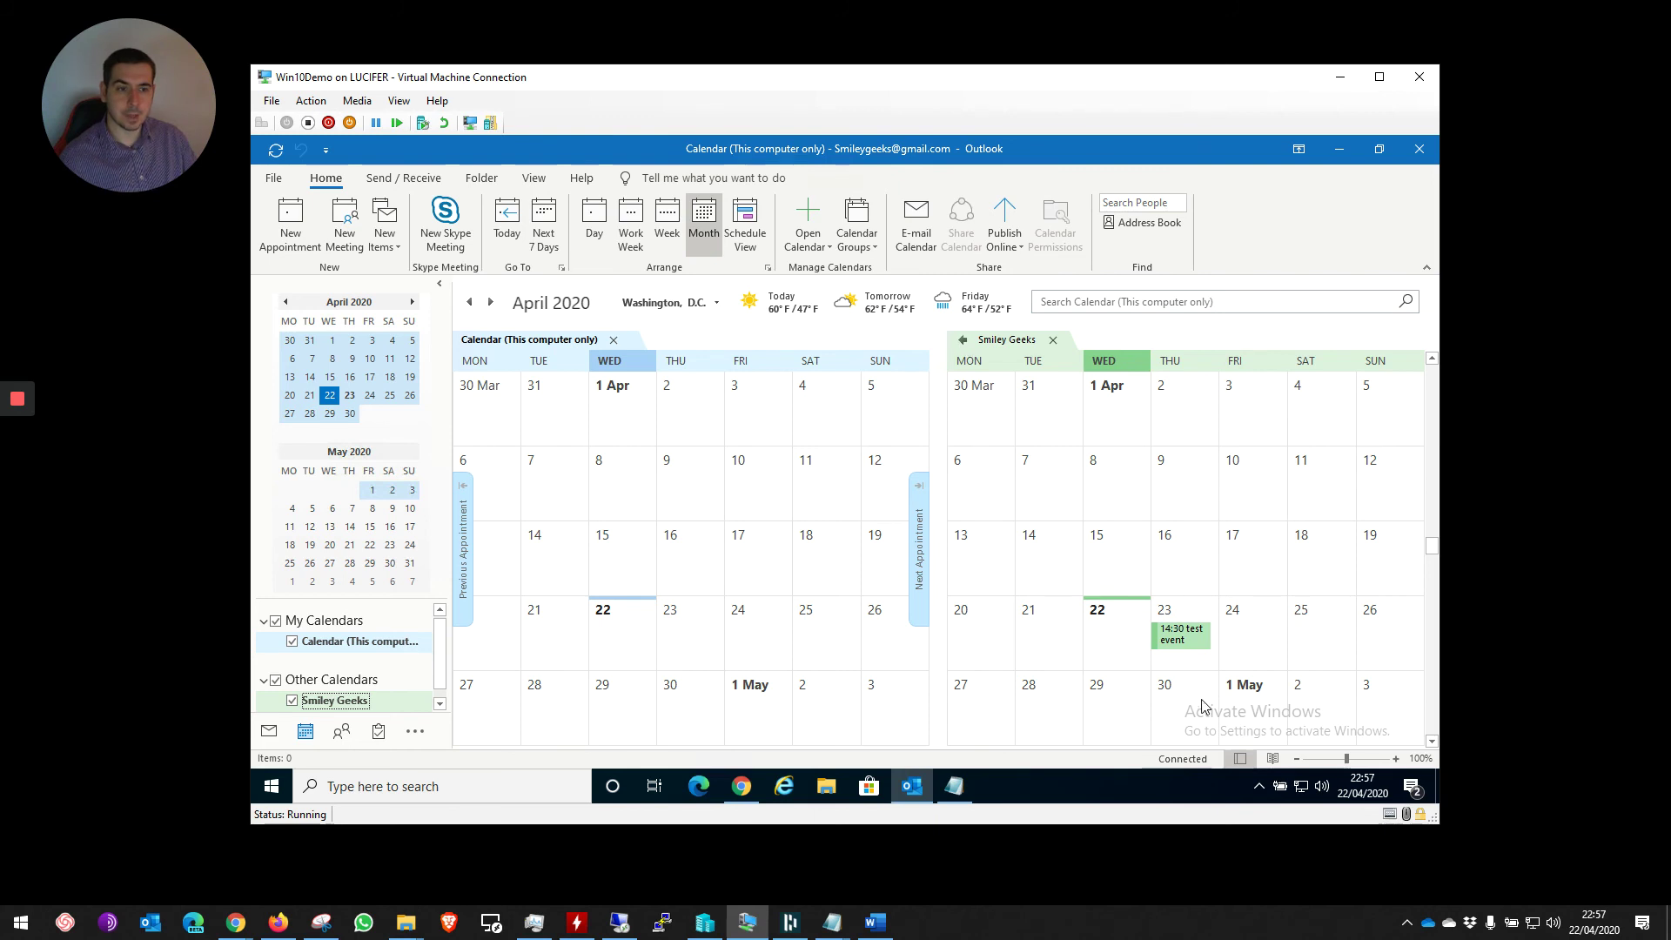
Hide the local "This computer only" calendar, leaving only Smiley Geeks displayed, and collapse the My Calendars group
mouse_move(1200, 639)
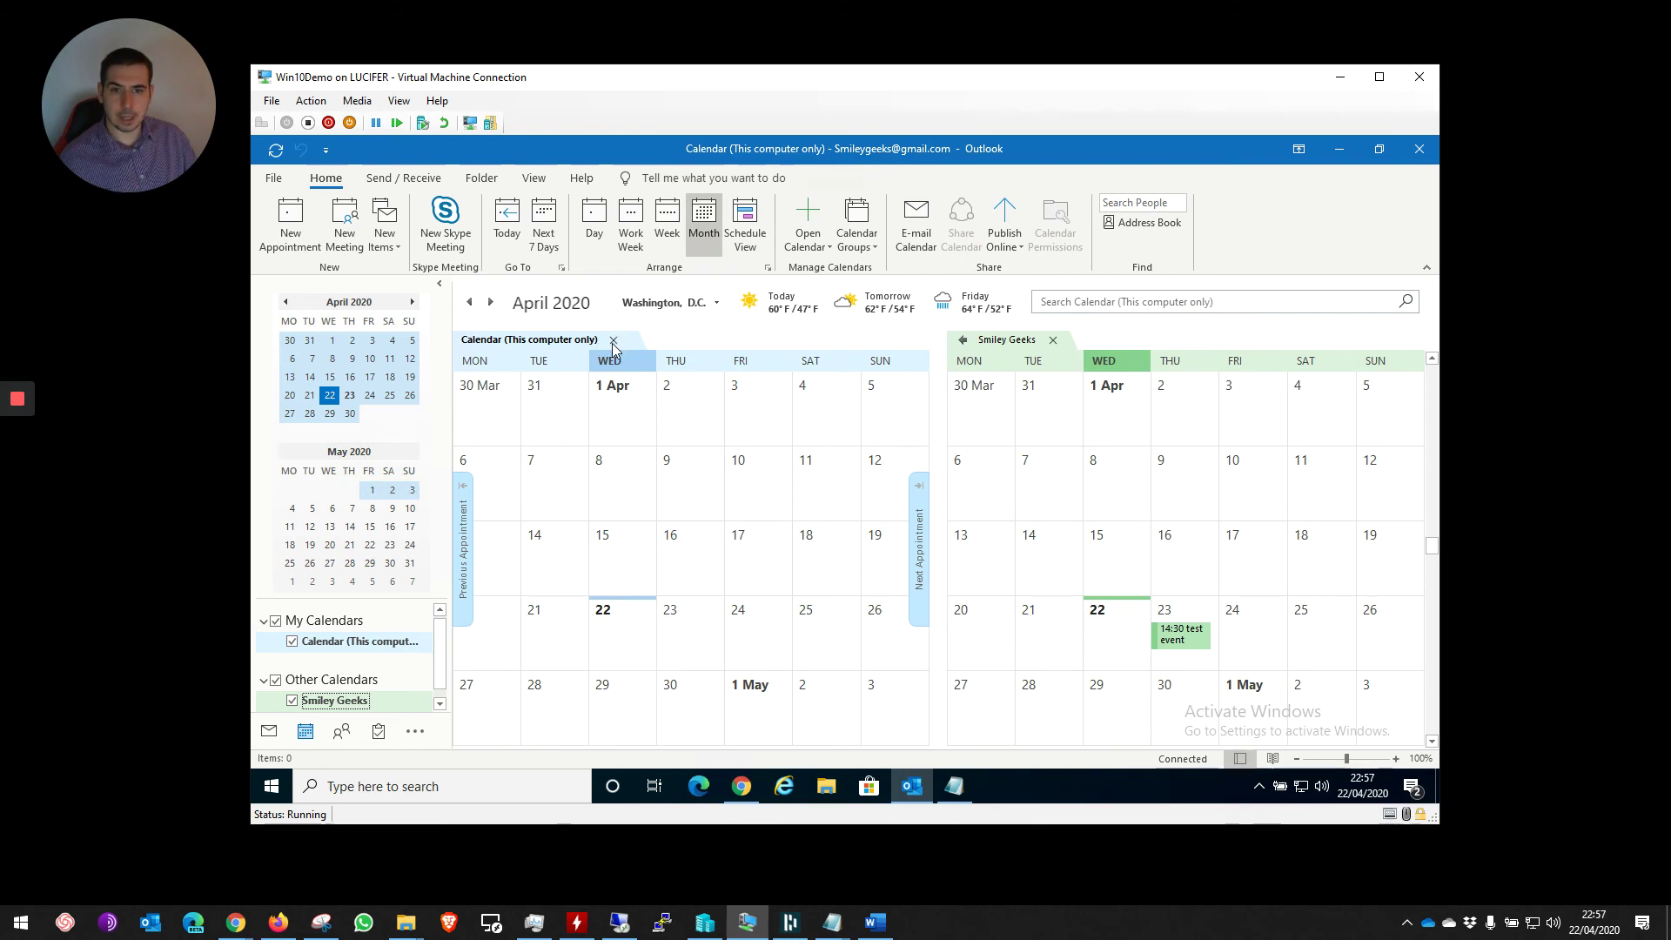
click(613, 341)
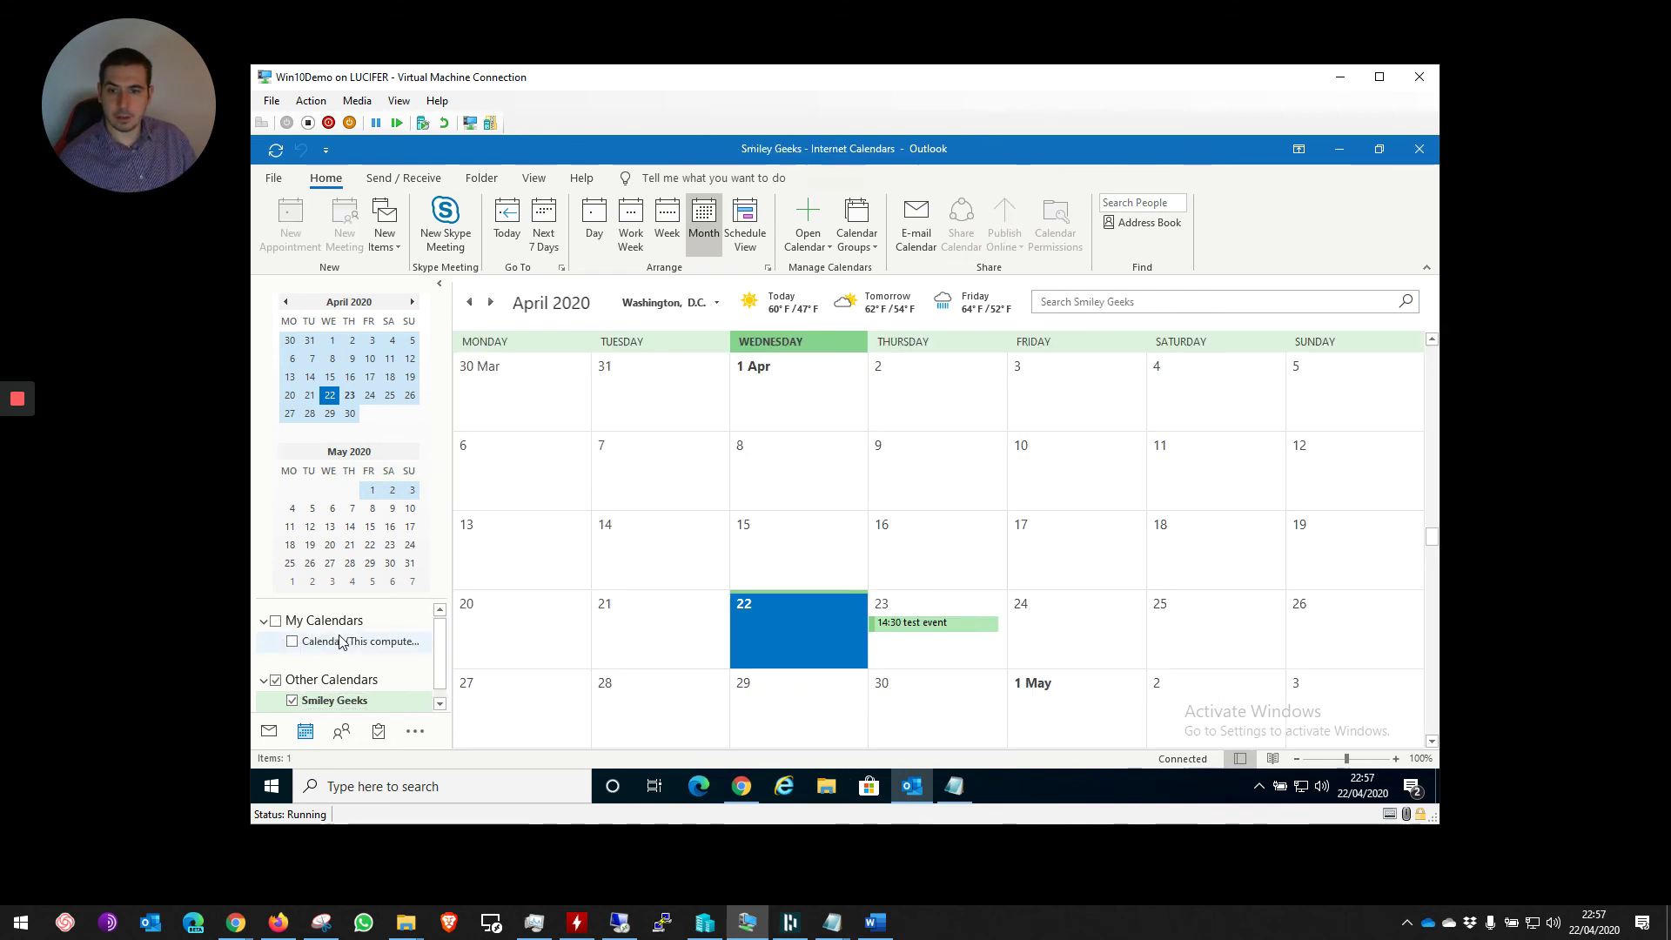
click(263, 622)
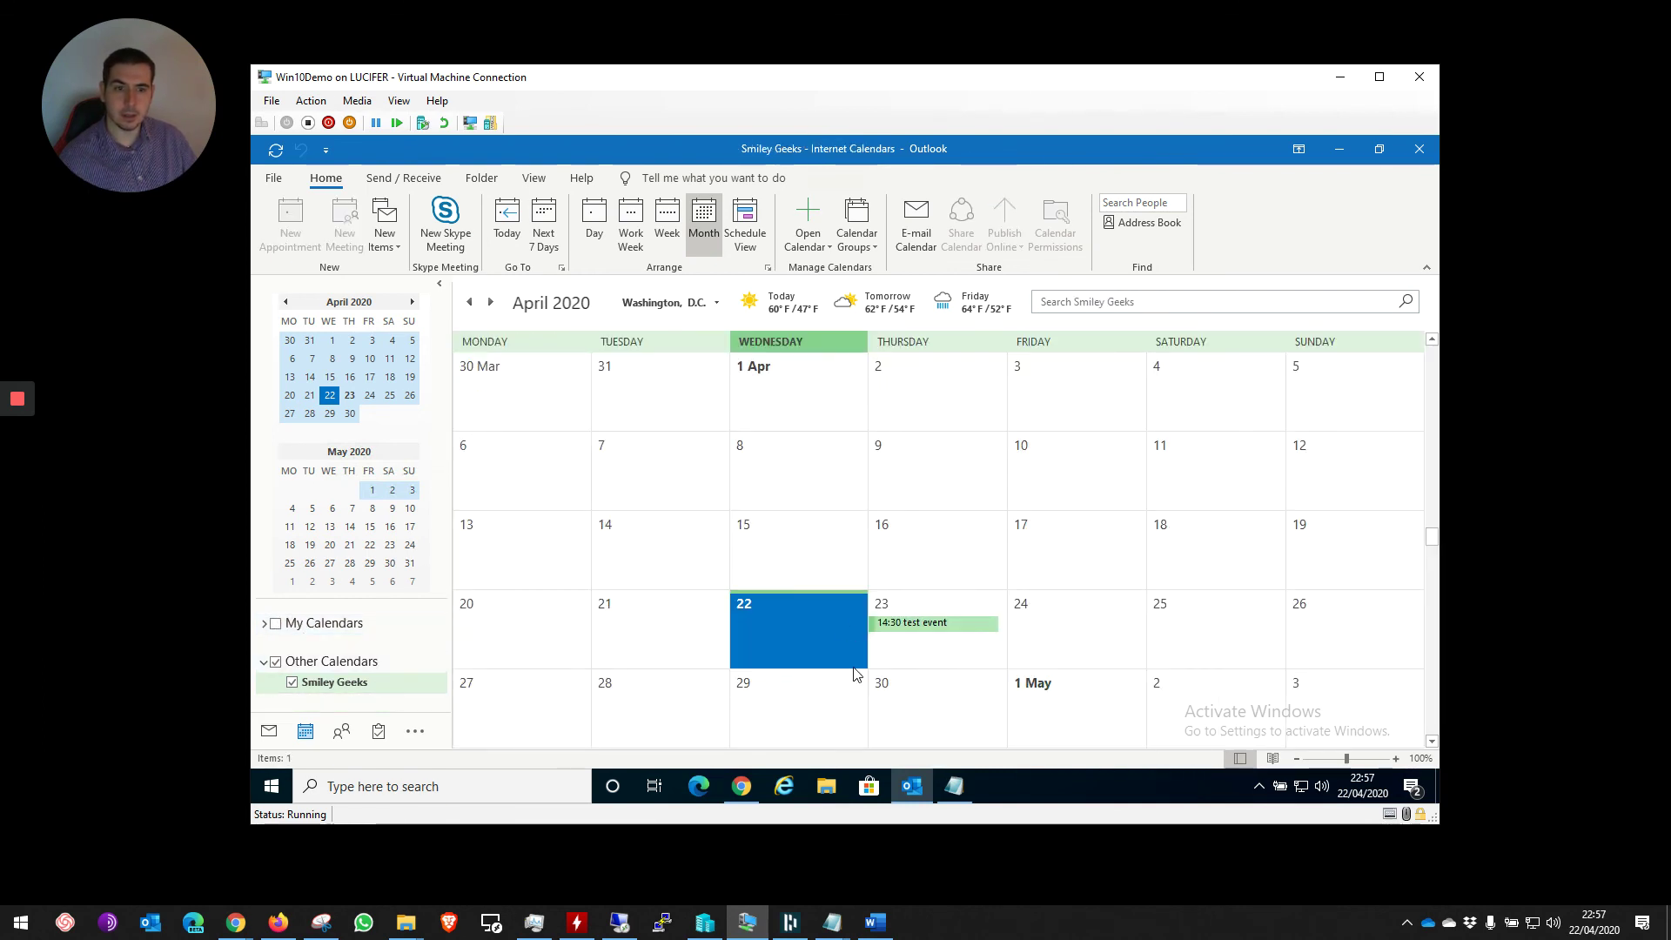
Check which options are available for Friday 24 April in the subscribed calendar
right_click(1028, 633)
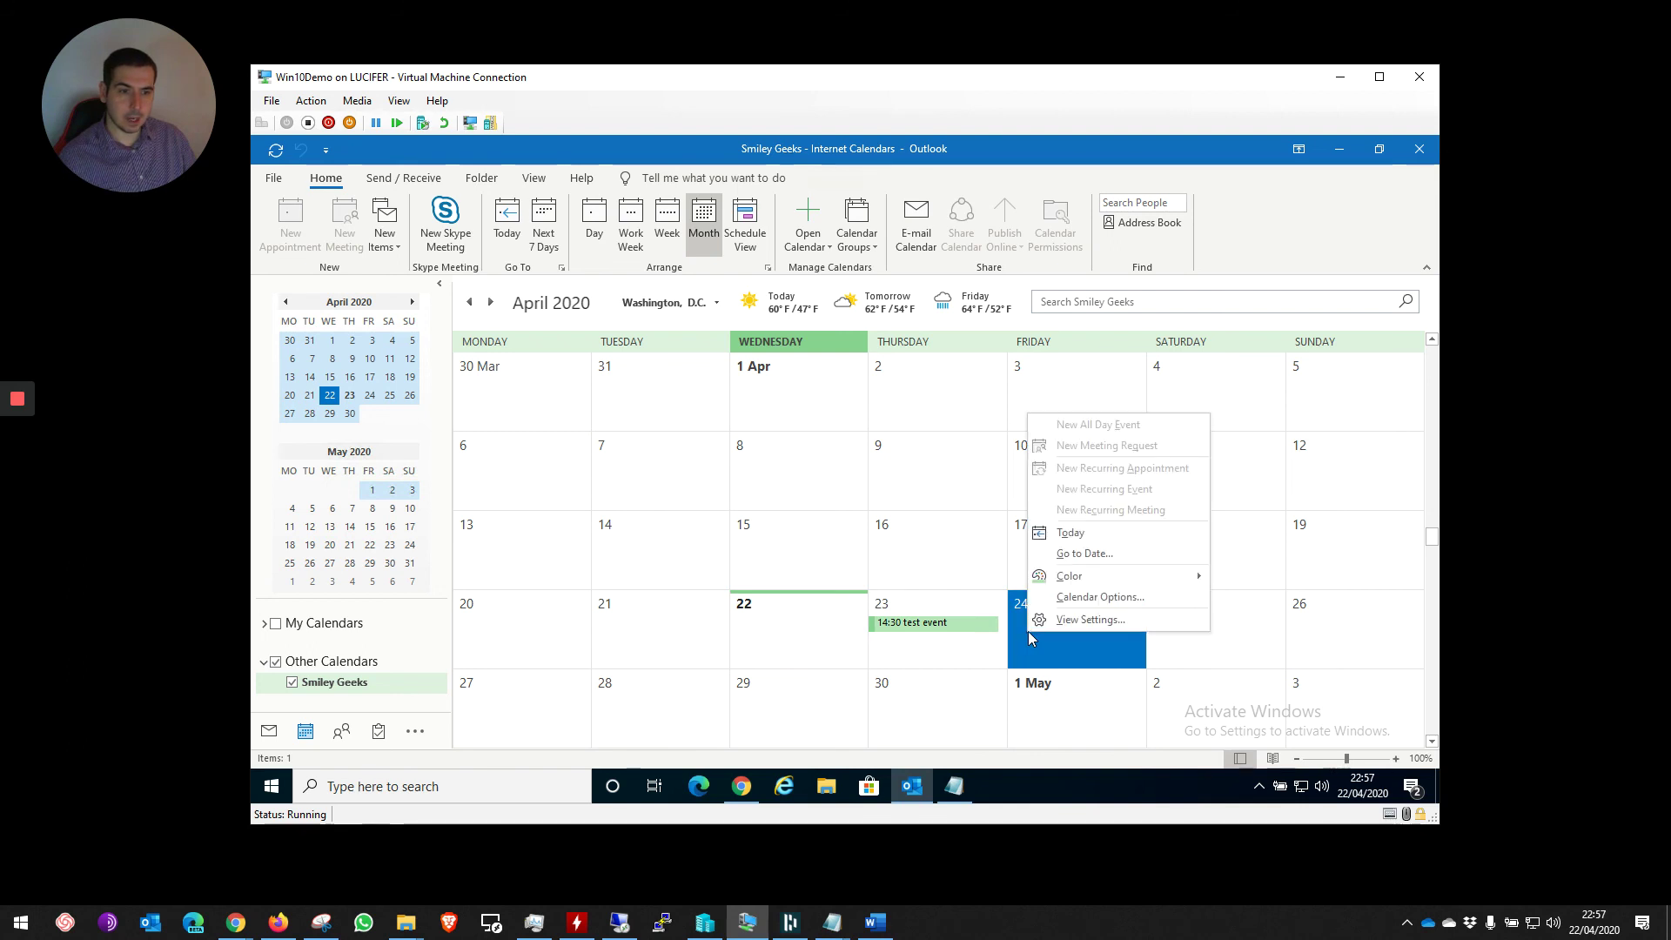
key(Escape)
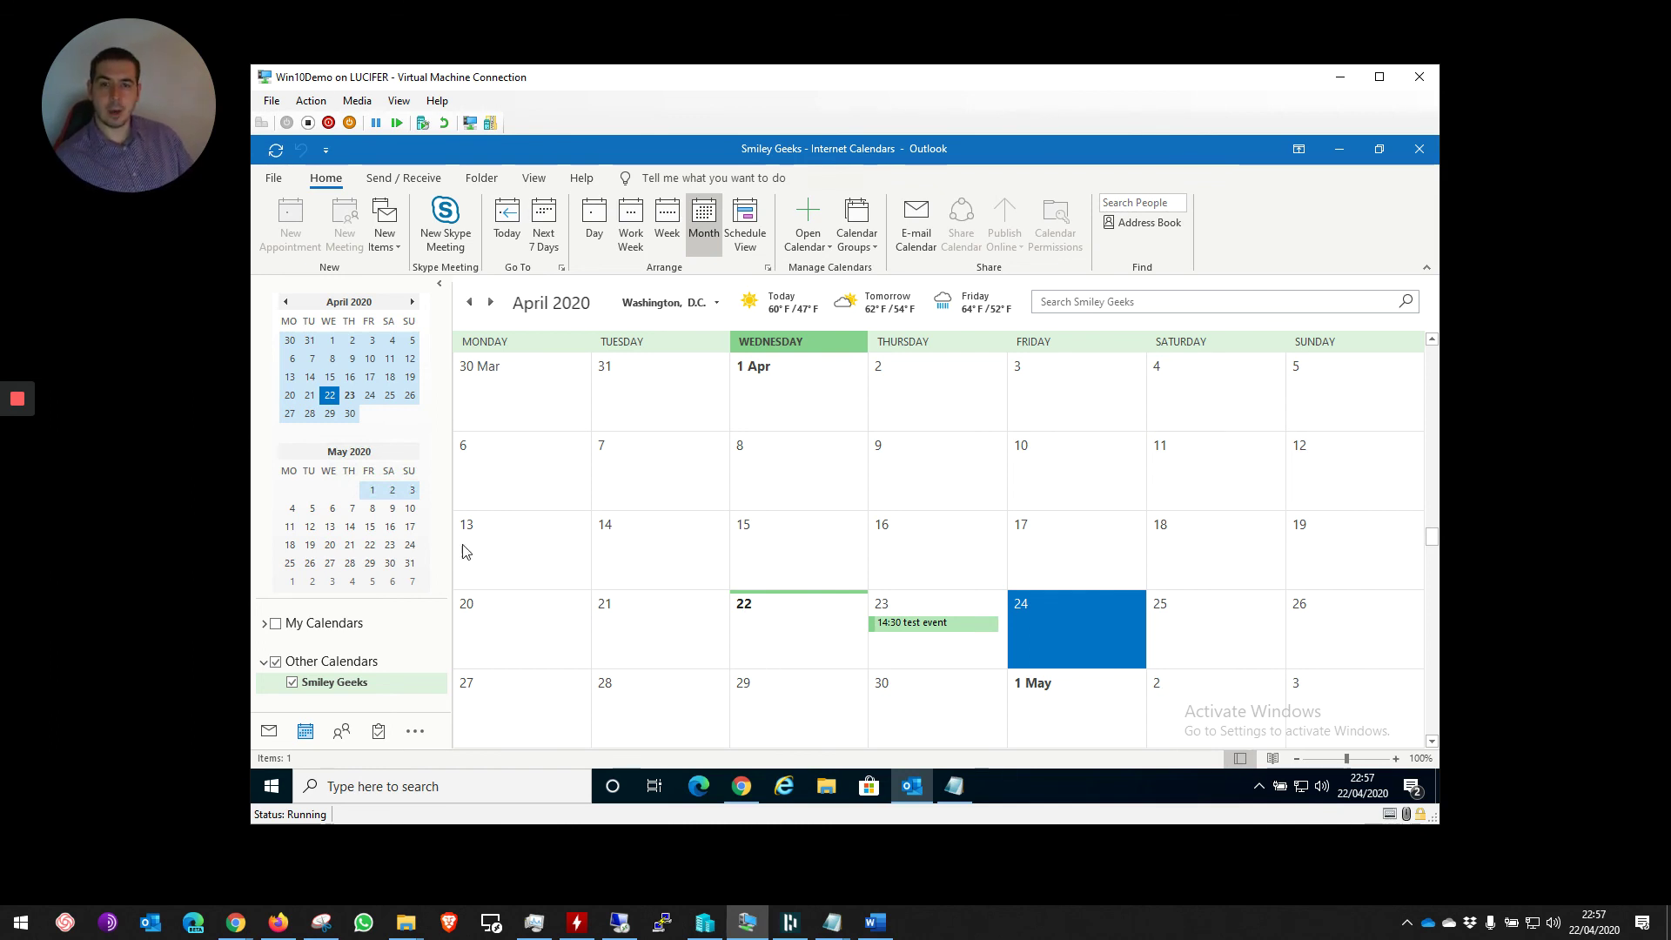
Return to the mail view and run Send/Receive for all folders to update the calendar subscription
click(270, 729)
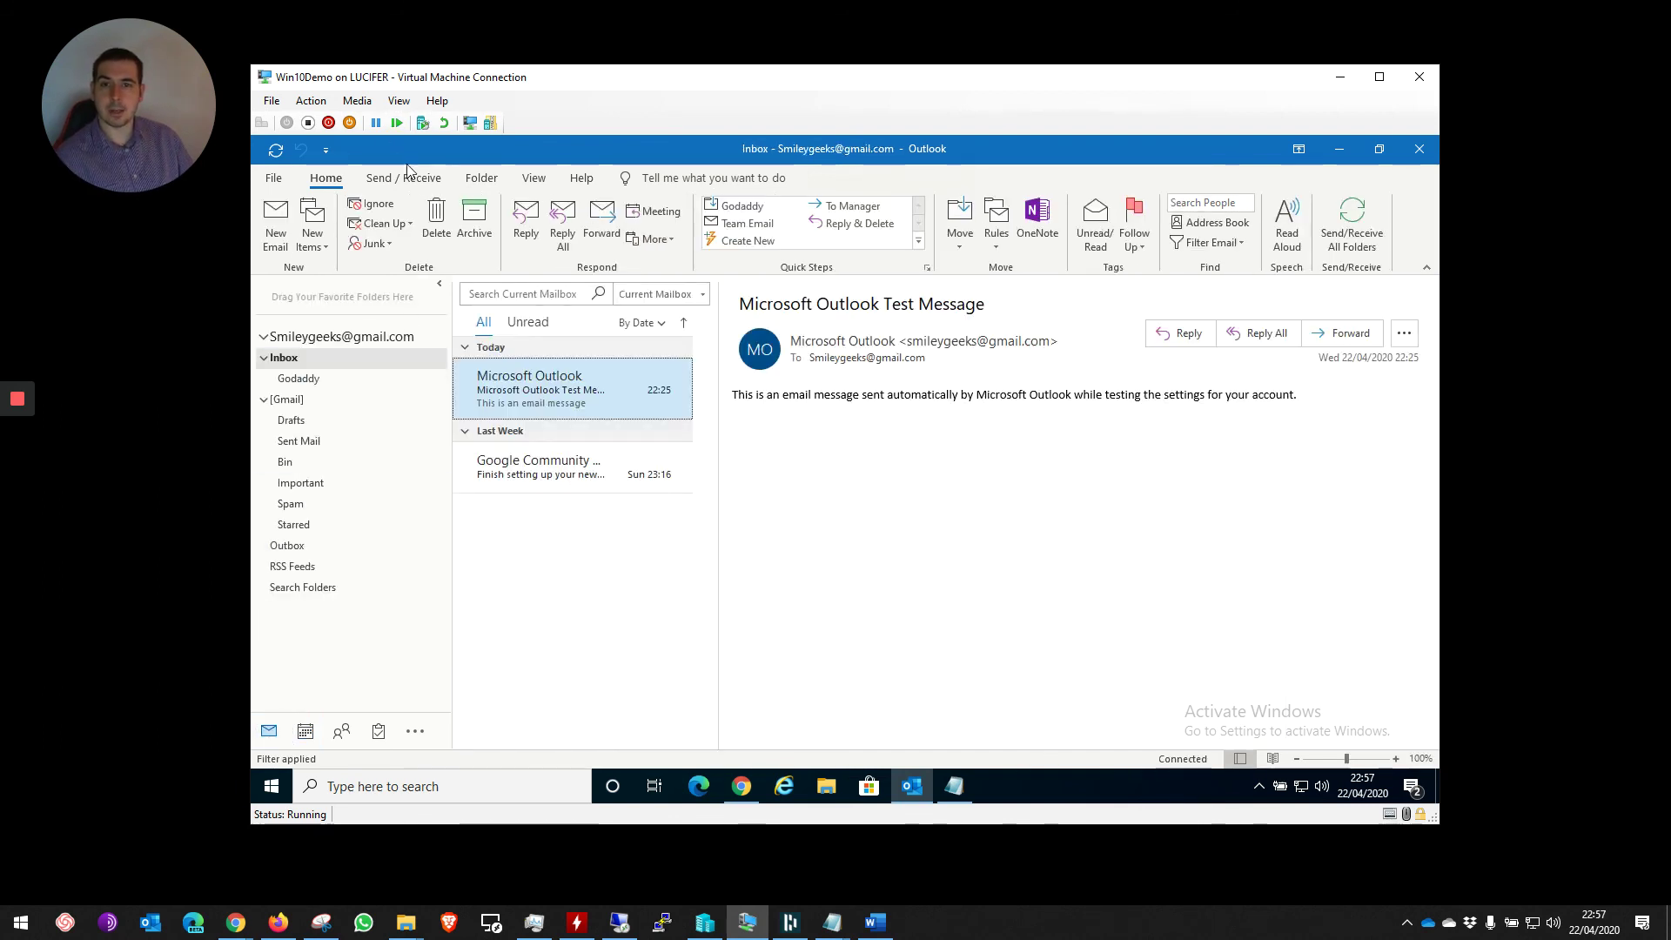
click(379, 186)
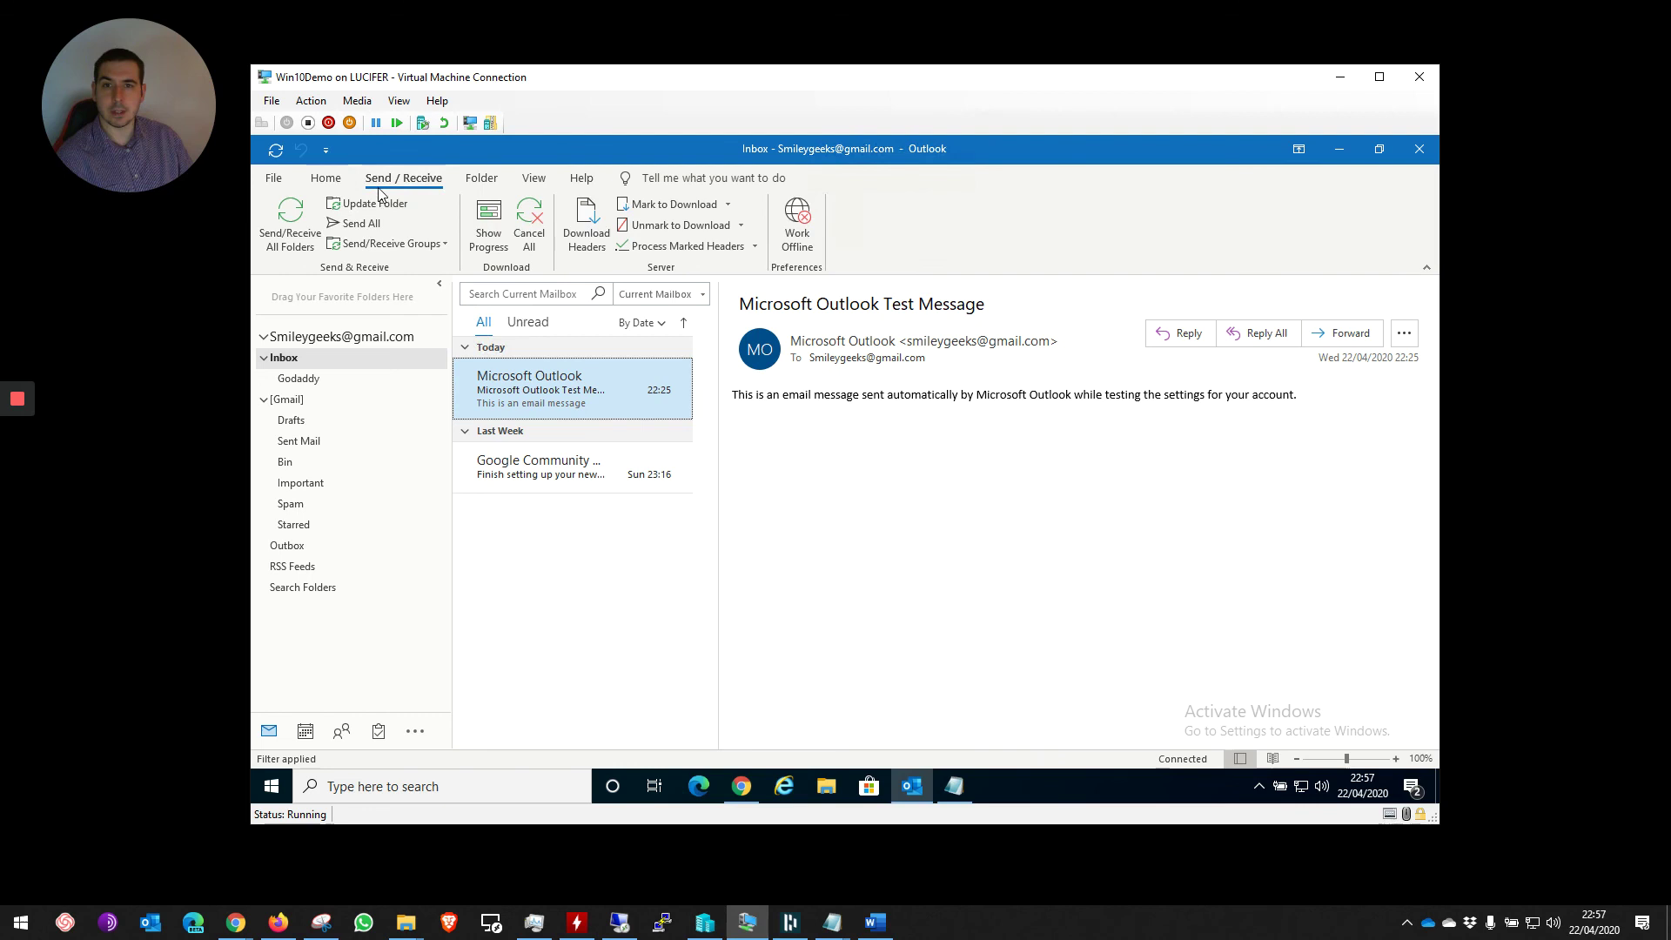
click(294, 228)
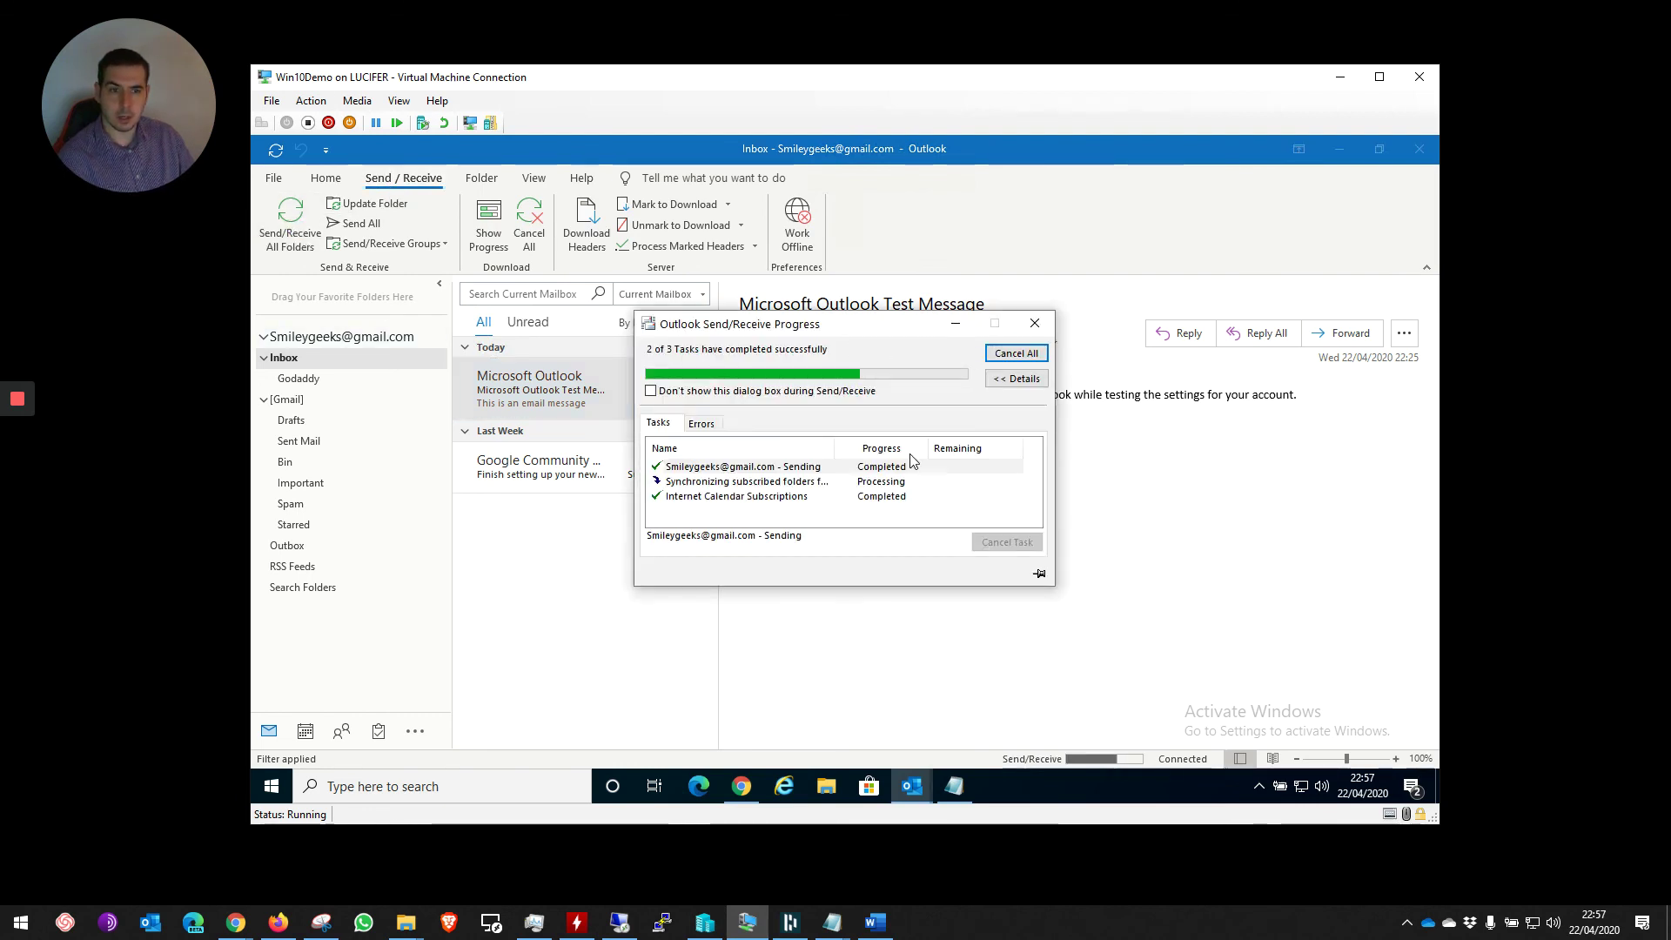